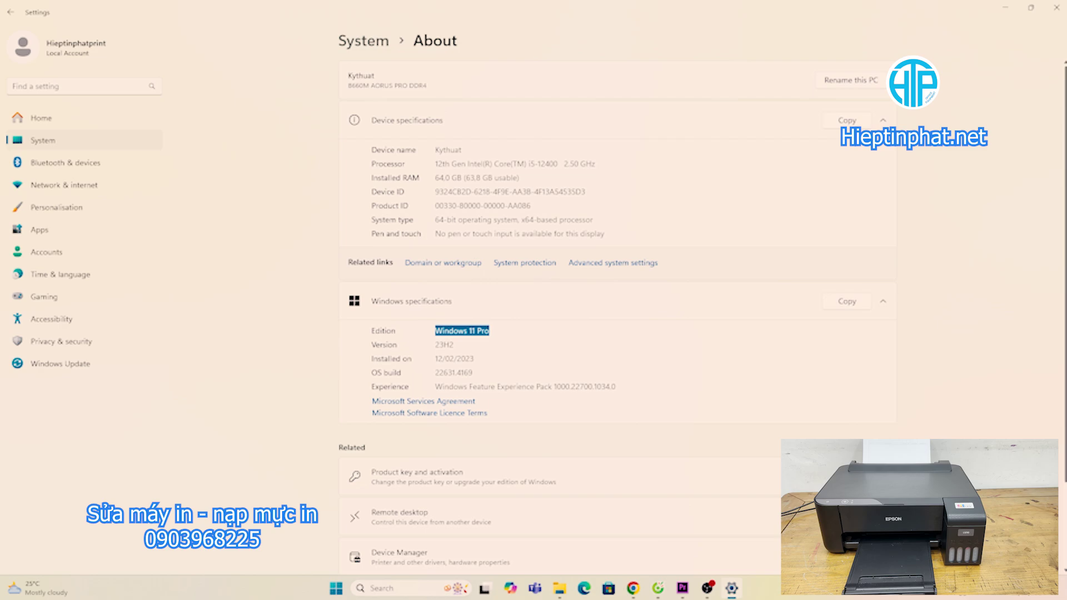
# Close the system information window and open Devices and Printers from Control Panel.
pyautogui.click(1059, 6)
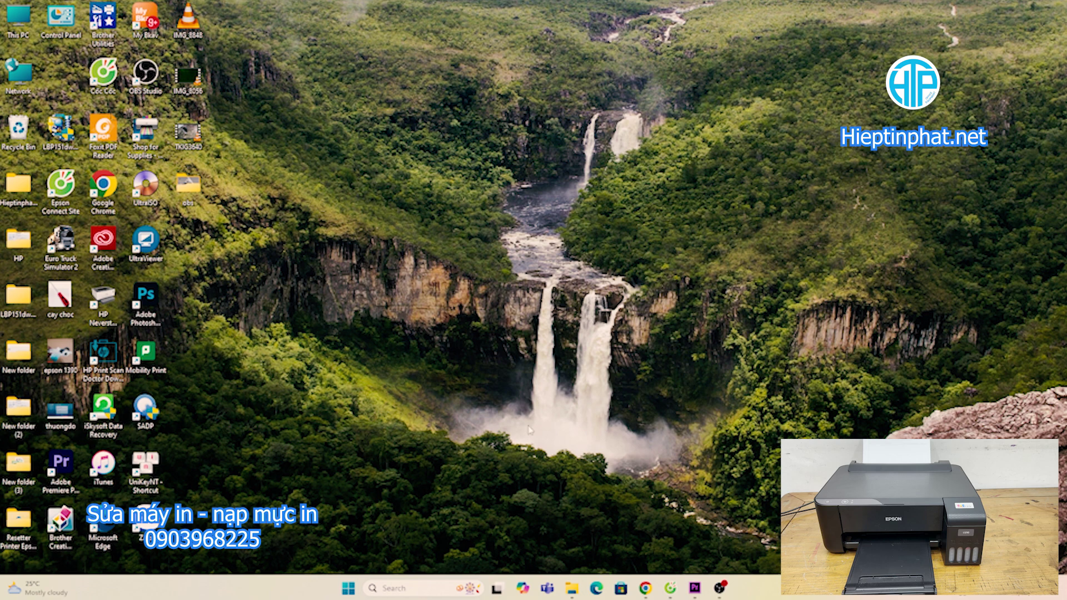
pyautogui.click(388, 588)
pyautogui.write('con')
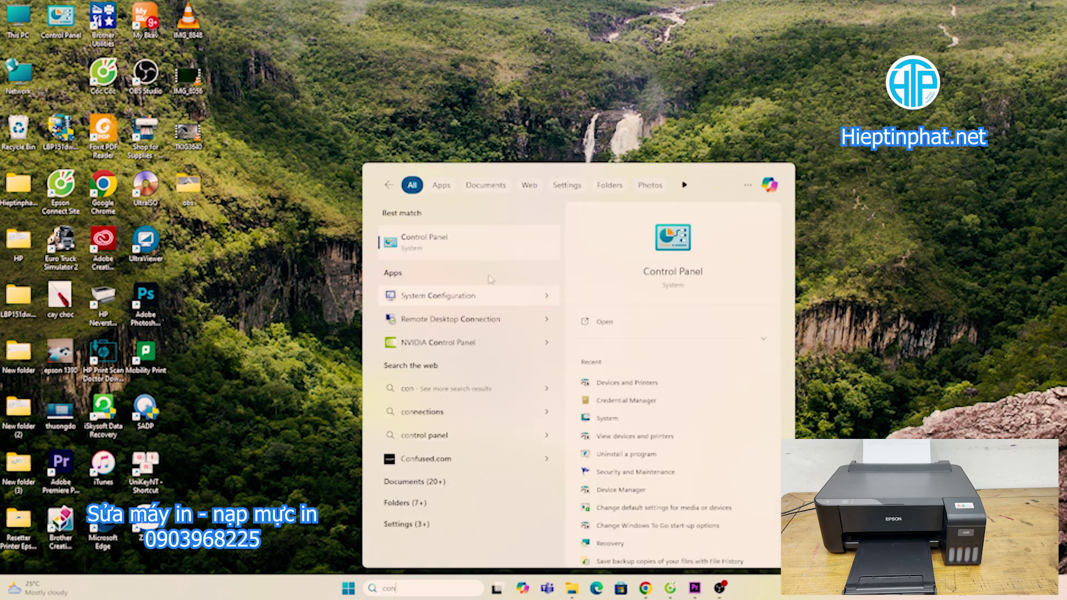
pyautogui.click(477, 247)
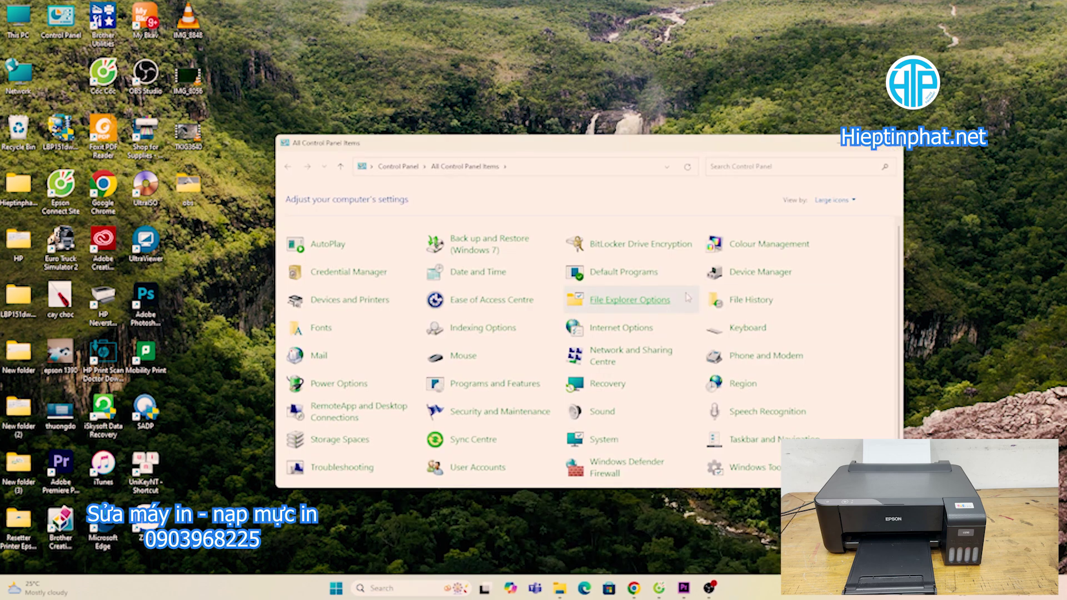
pyautogui.click(308, 303)
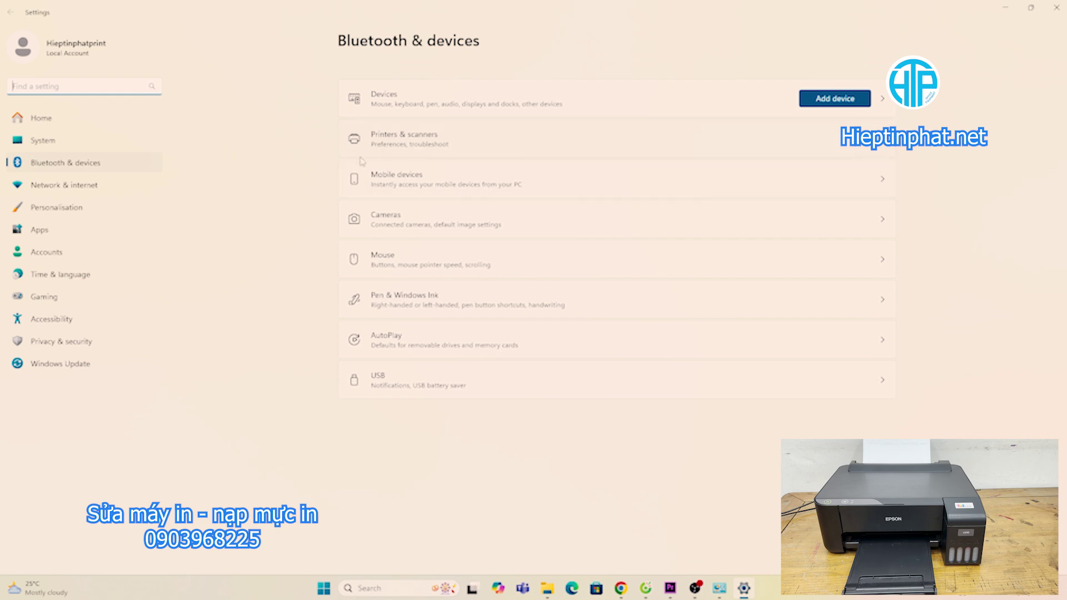
# Open the EPSON L1210 Series entry under Printers & scanners and go to its additional devices and printers settings.
pyautogui.click(426, 144)
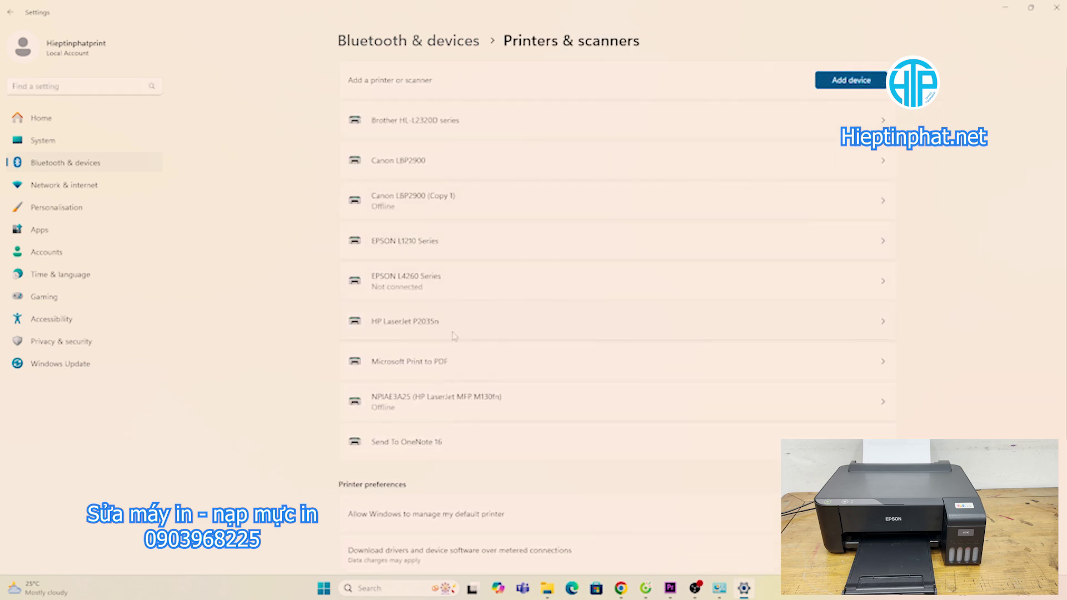
pyautogui.click(406, 255)
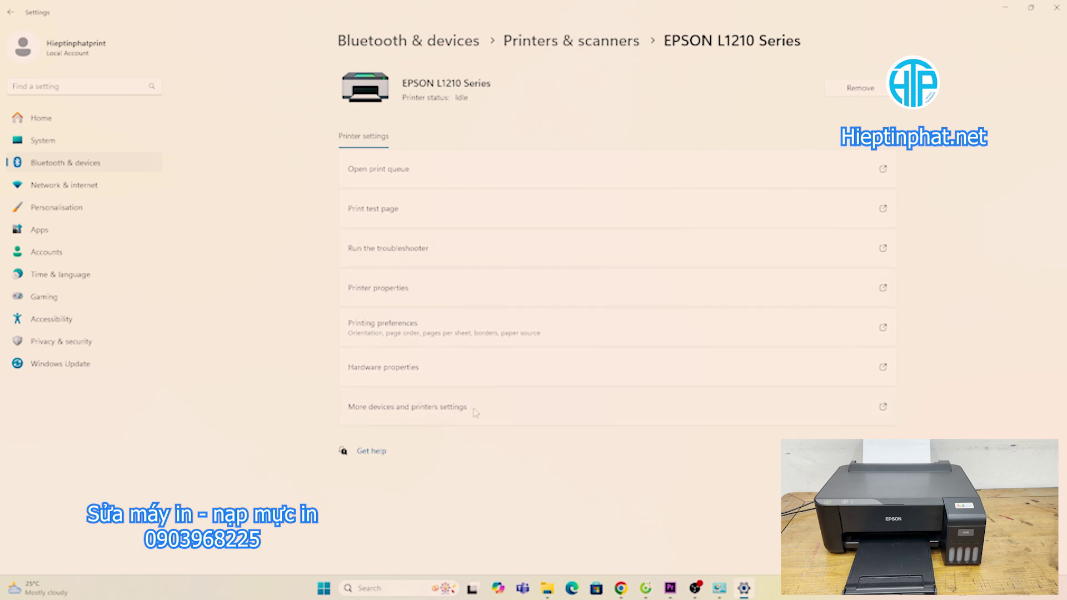
pyautogui.click(442, 410)
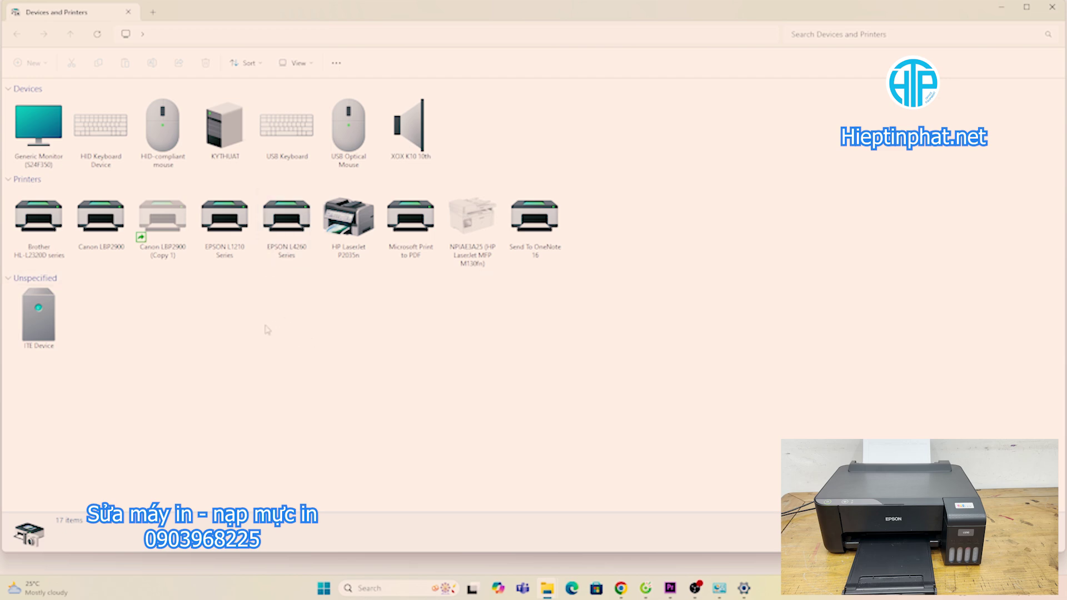
# Open the EPSON L1210 Series printer properties and review the general and advanced driver settings.
pyautogui.rightClick(230, 258)
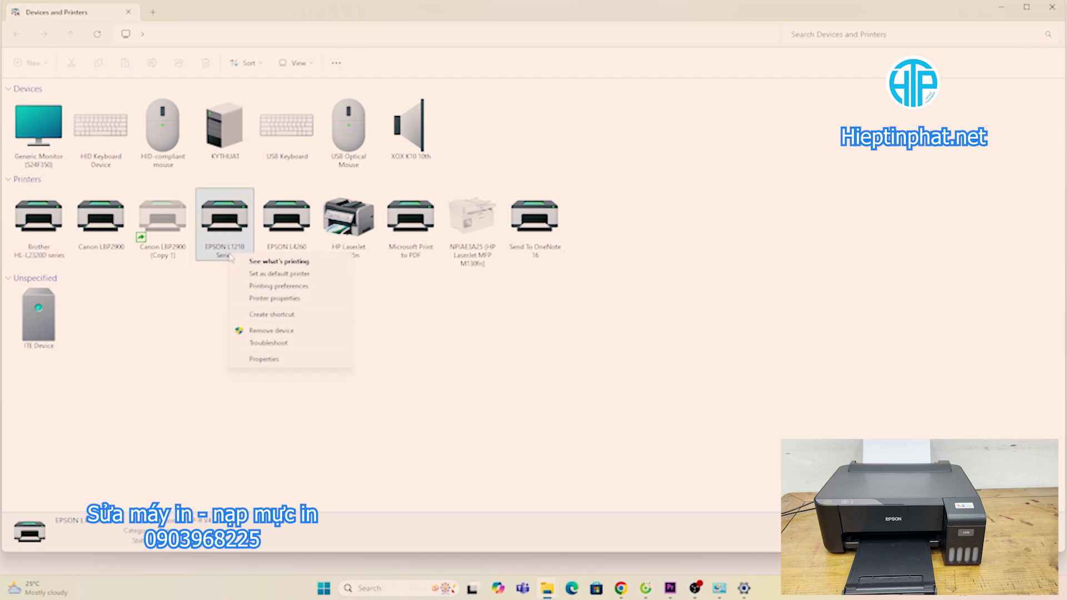
pyautogui.click(295, 301)
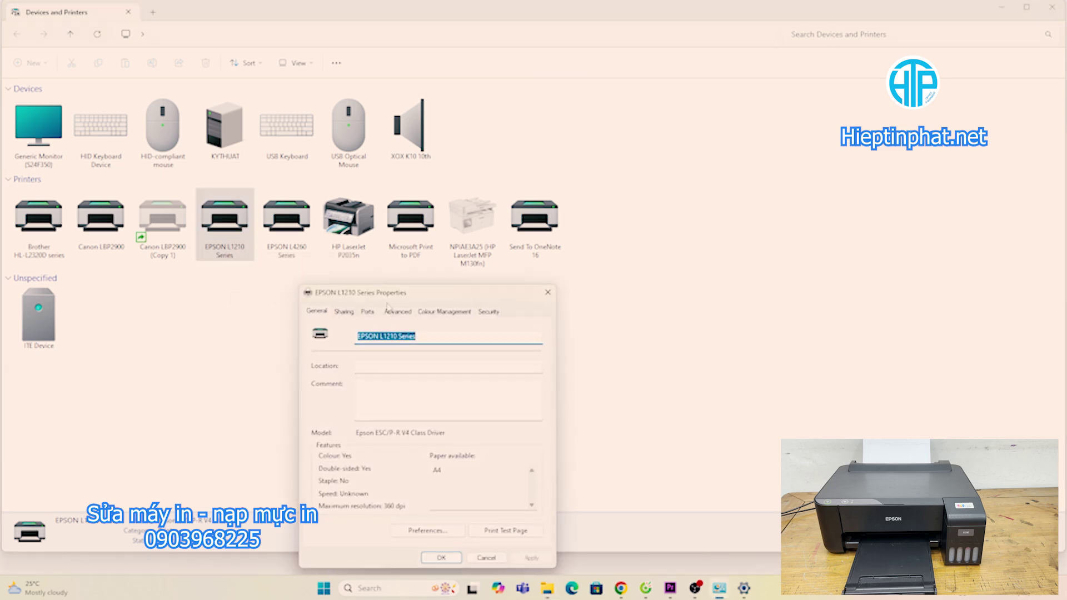
pyautogui.moveTo(400, 301); pyautogui.dragTo(282, 164)
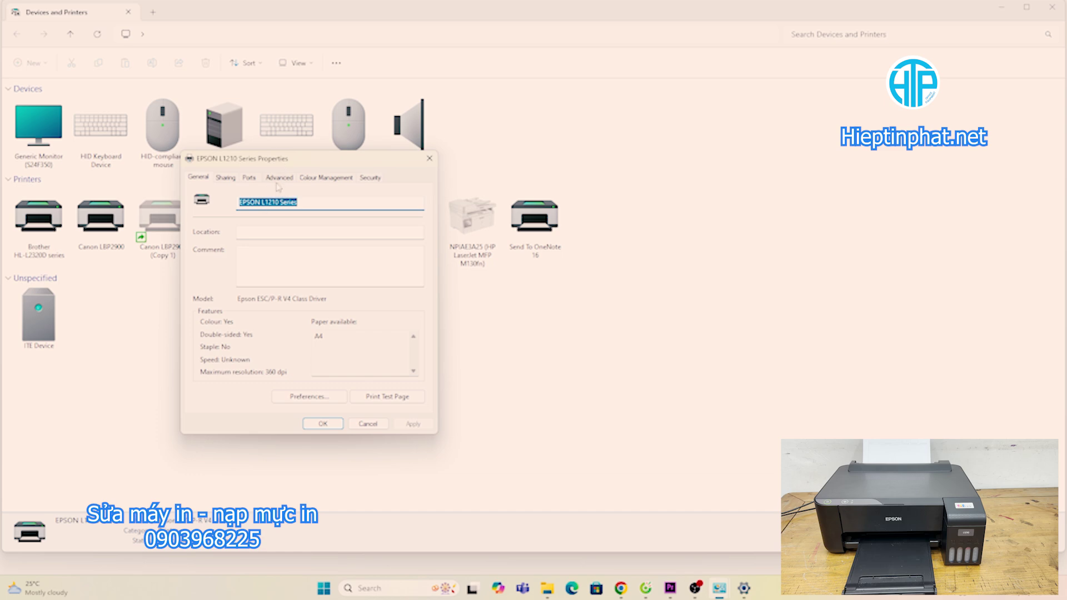
pyautogui.click(279, 178)
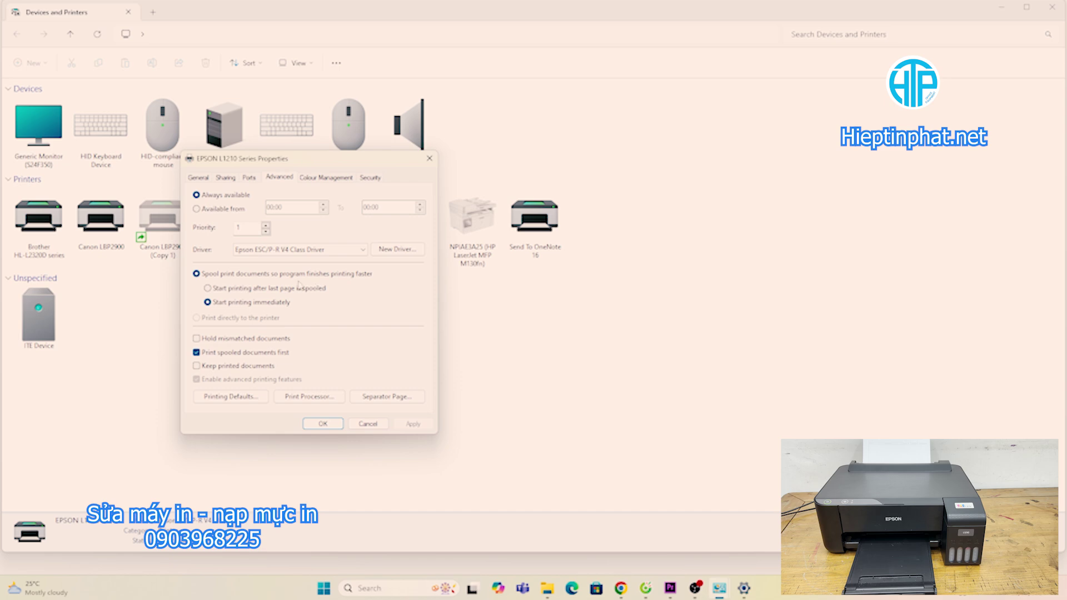
pyautogui.click(200, 180)
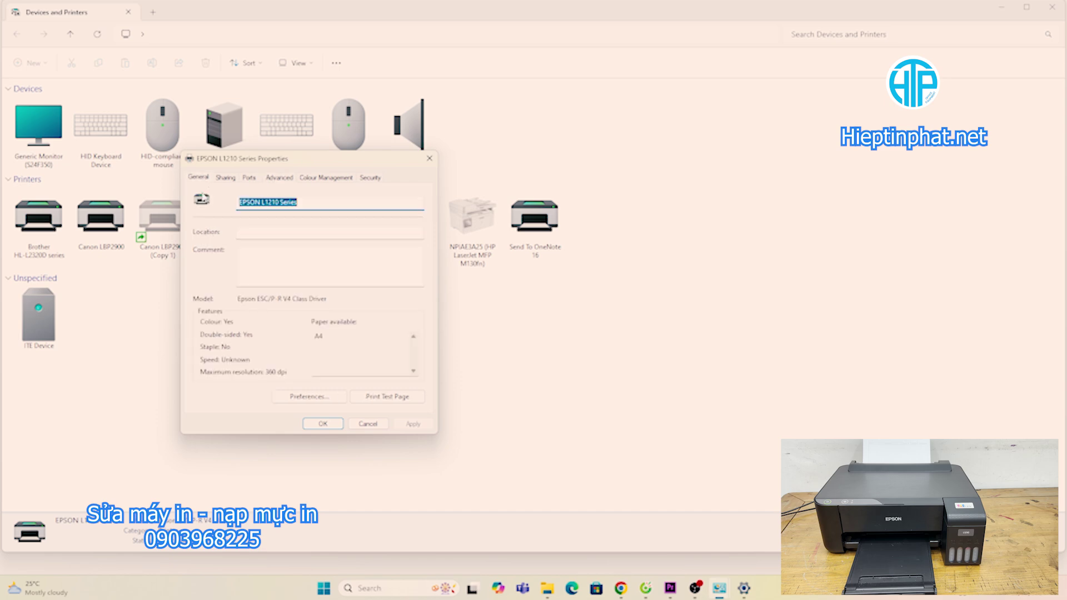
# Check the EPSON L1210 Series printing preferences, then close them and the printer properties without changes.
pyautogui.click(320, 398)
pyautogui.moveTo(412, 317); pyautogui.dragTo(181, 218)
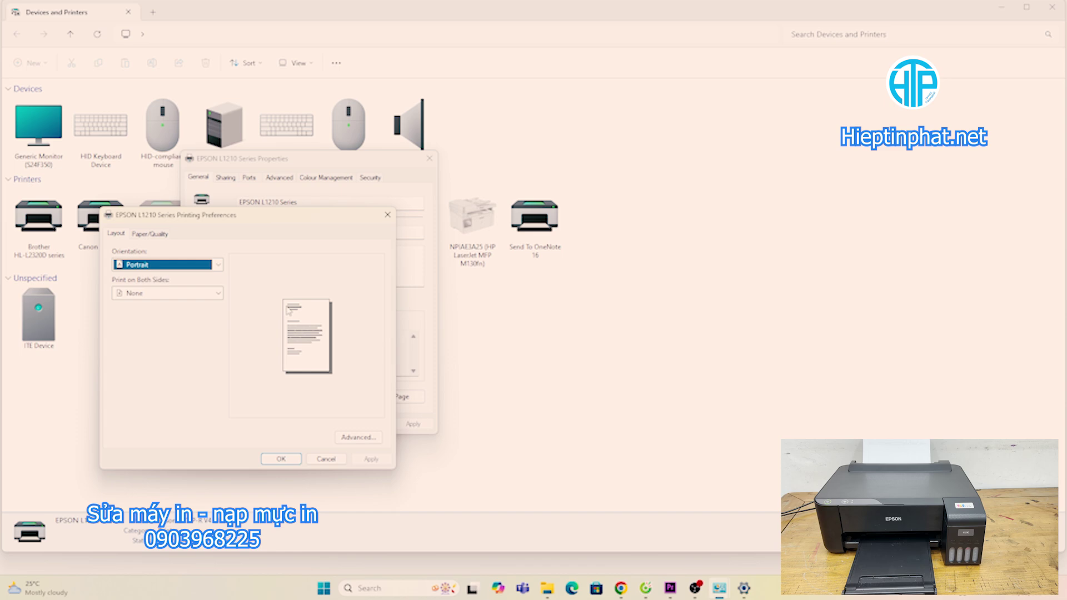
pyautogui.click(330, 463)
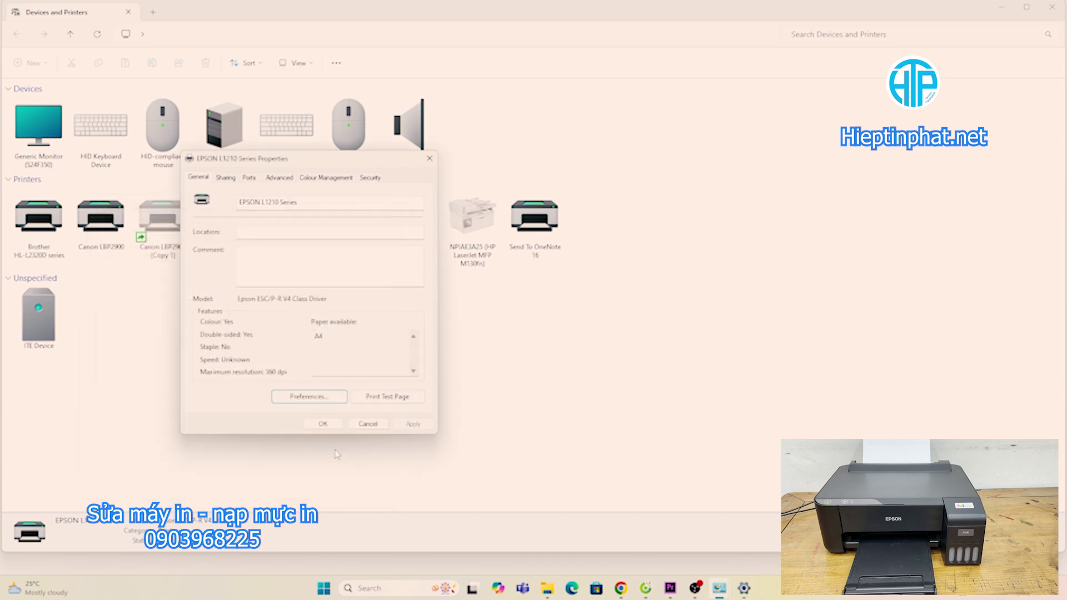
pyautogui.click(379, 429)
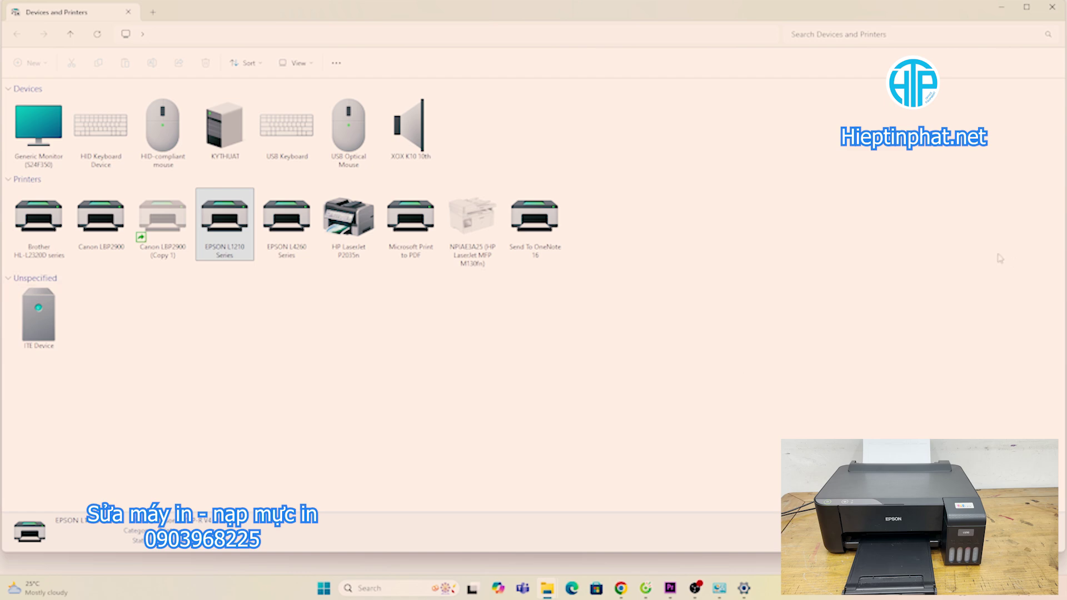
# Minimize the printer windows, switch to Cốc Cốc, search Google for "driver epson L1210" and open the Epson Vietnam product page.
pyautogui.click(1000, 7)
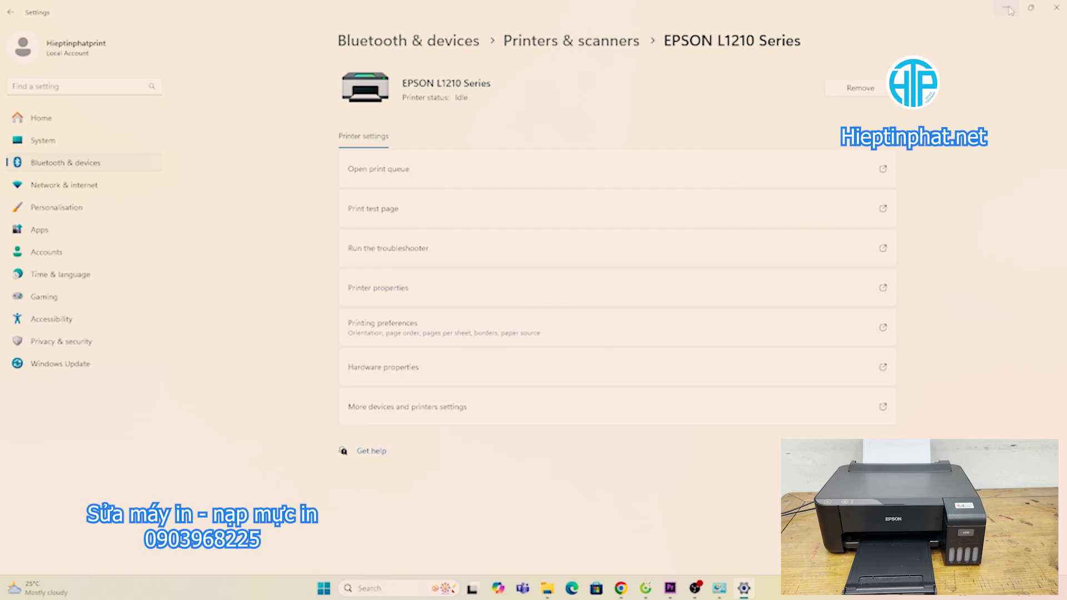
pyautogui.click(1008, 9)
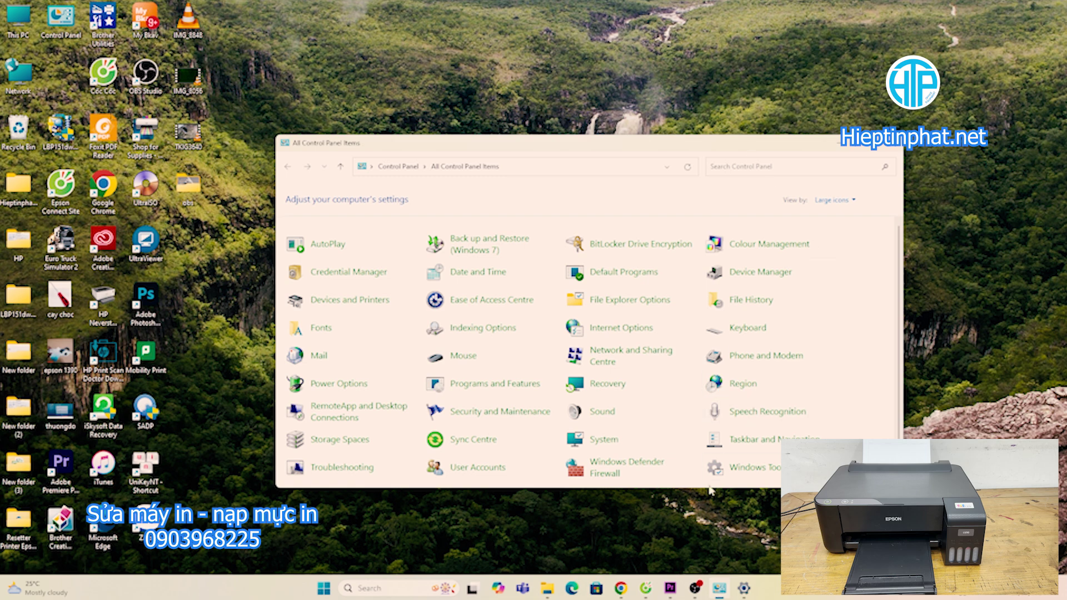
pyautogui.click(646, 587)
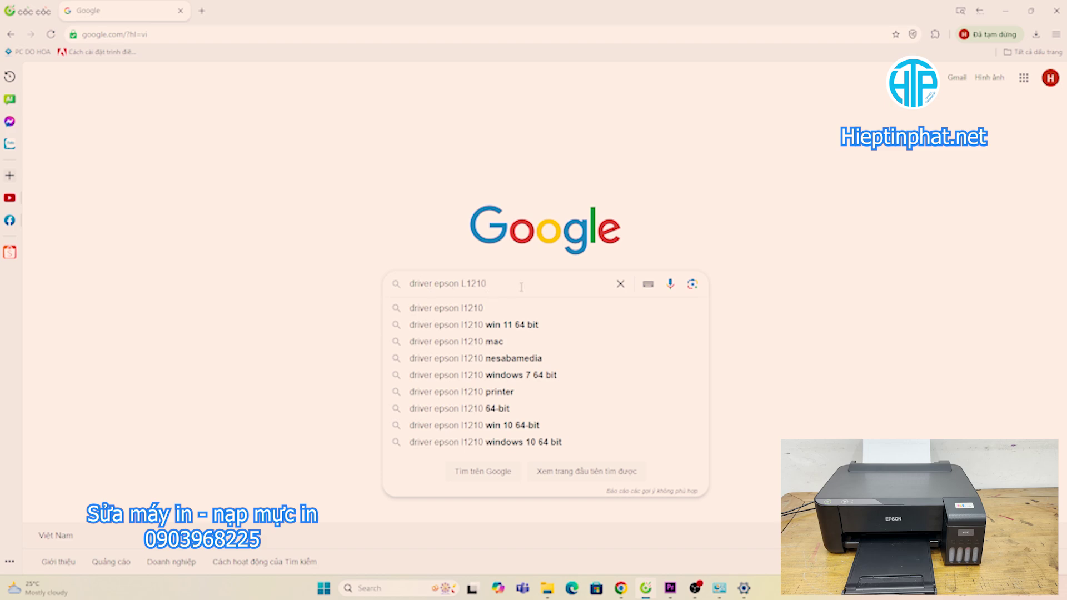
pyautogui.press('Return')
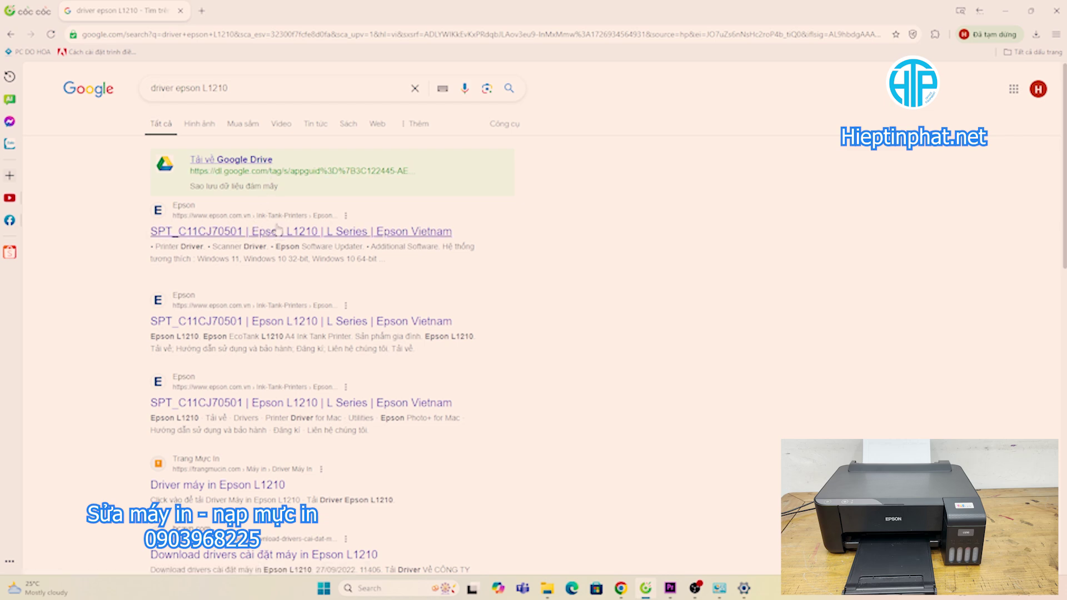
pyautogui.click(276, 233)
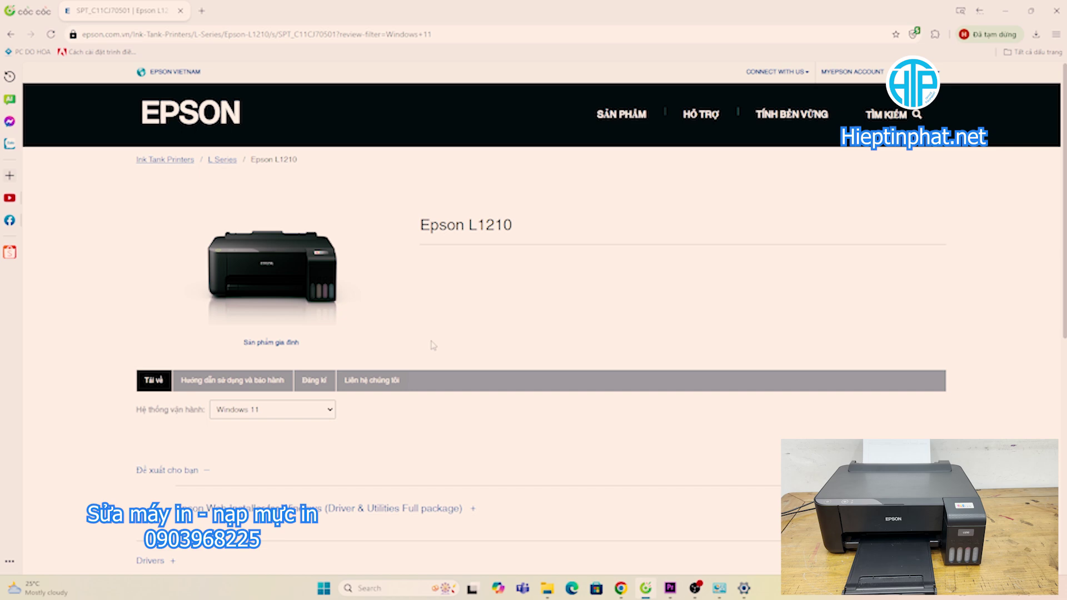
# With Windows 11 kept as the operating system, expand the drivers section and request the Printer Driver for Win 64-bit.
pyautogui.scroll(-1, 433, 346)
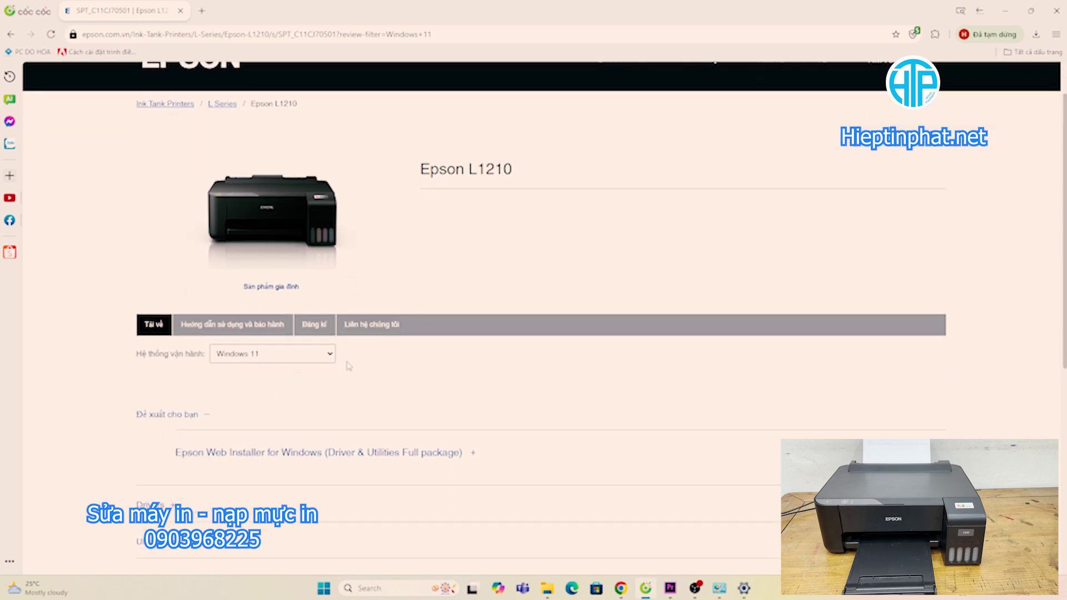
pyautogui.click(318, 360)
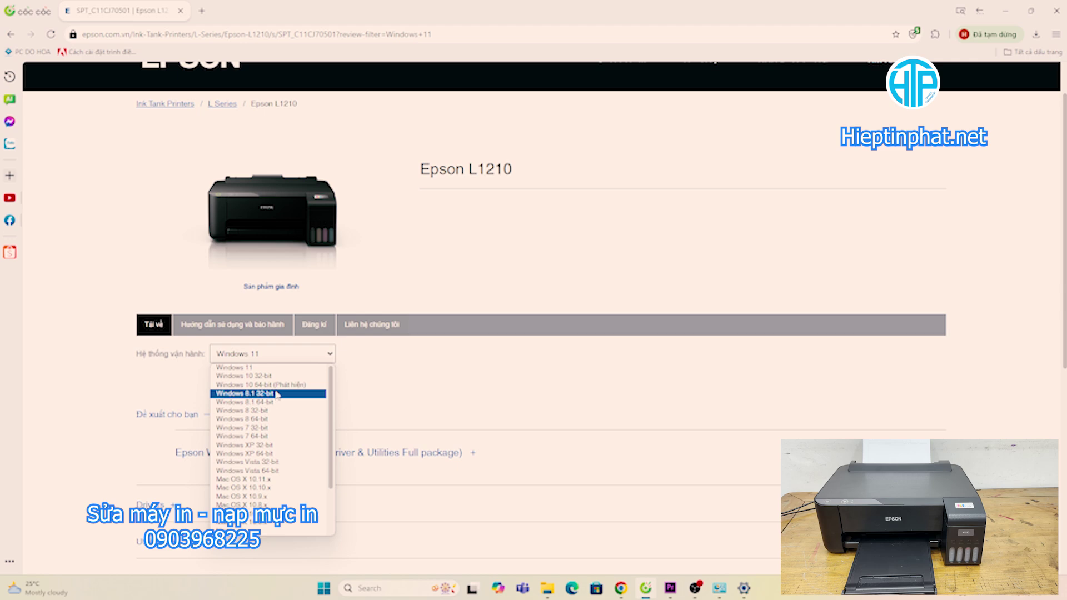
pyautogui.click(464, 376)
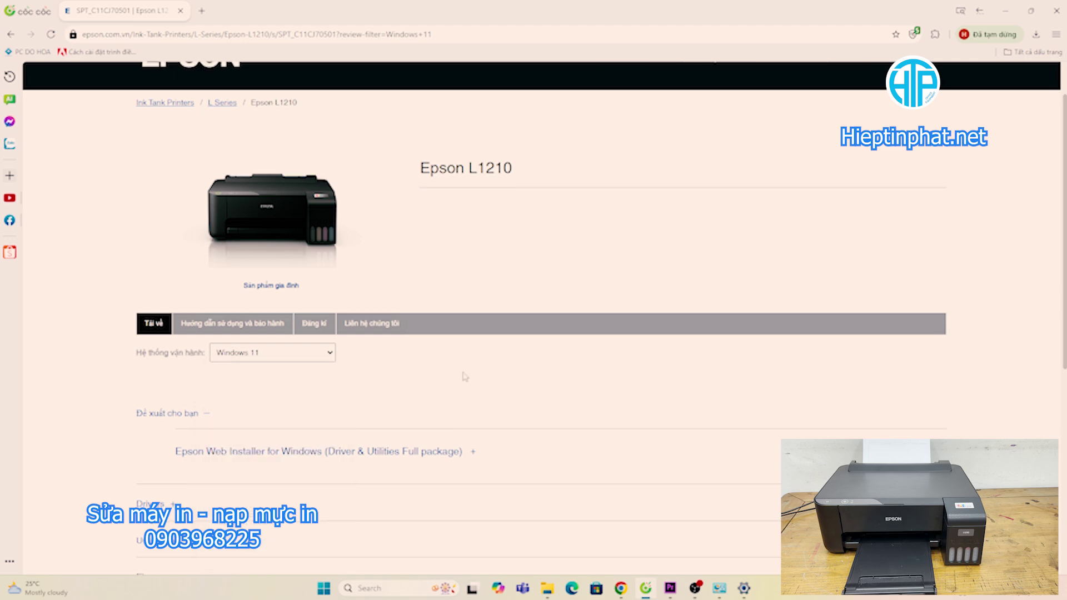
pyautogui.scroll(-3, 465, 376)
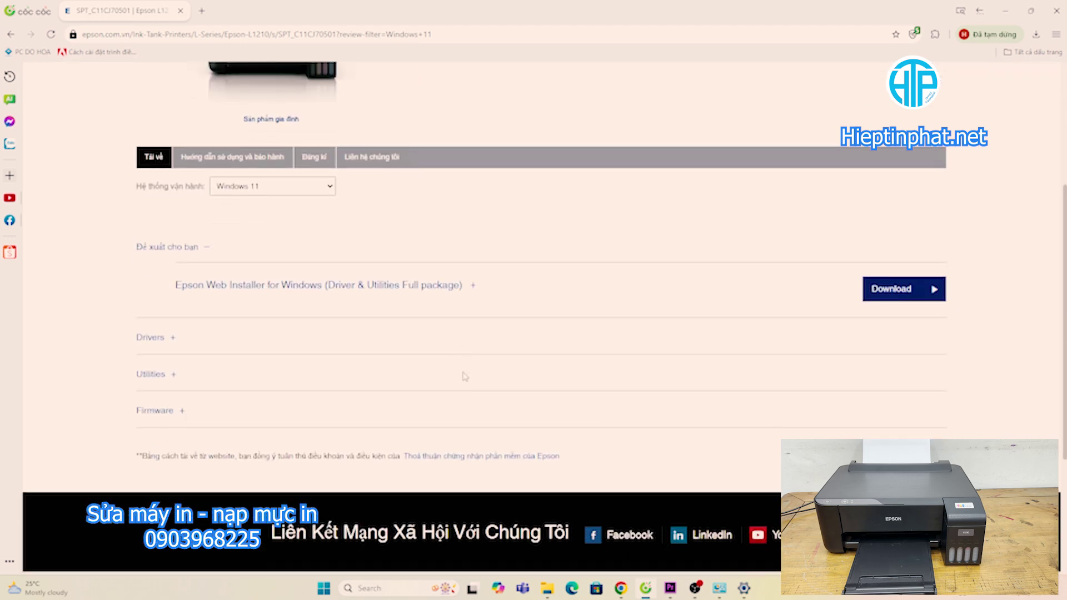
pyautogui.click(157, 338)
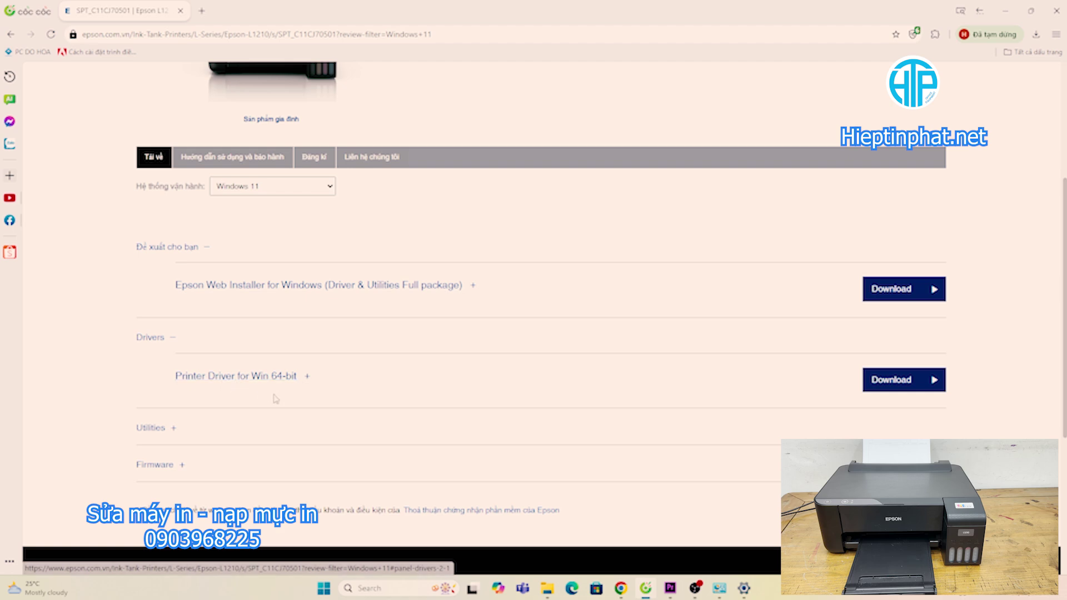
pyautogui.click(906, 382)
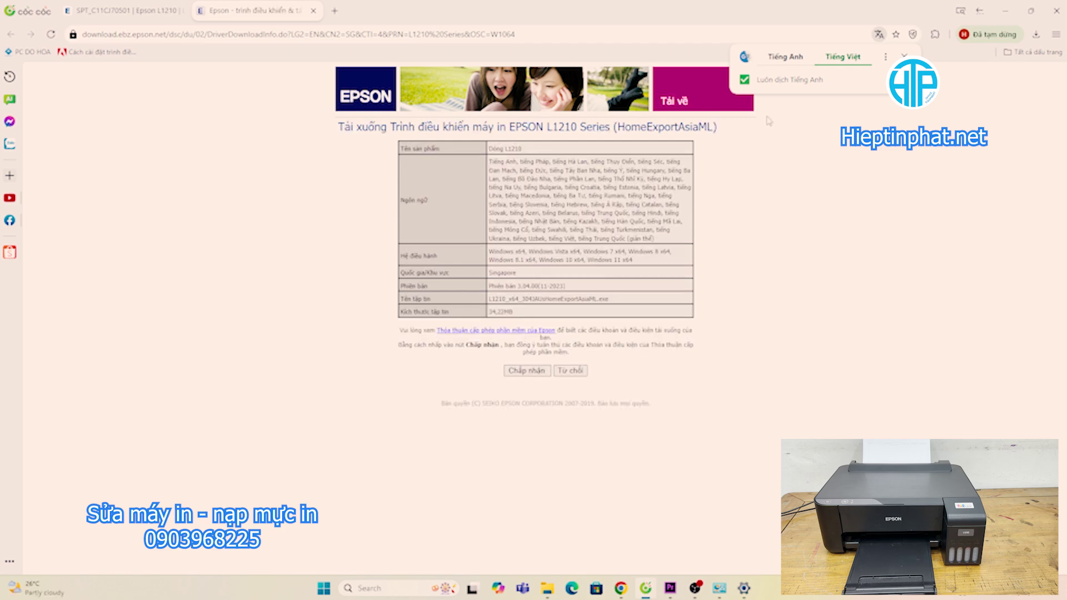
# Show the driver page in English, accept the license agreement to download the driver, and launch the downloaded installer.
pyautogui.click(790, 60)
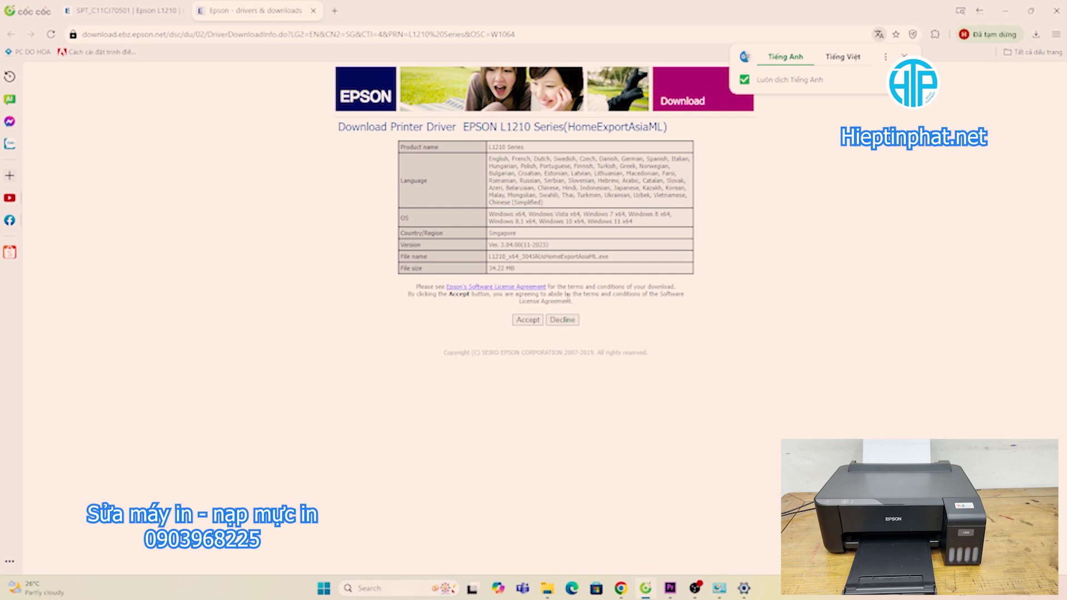
pyautogui.click(528, 320)
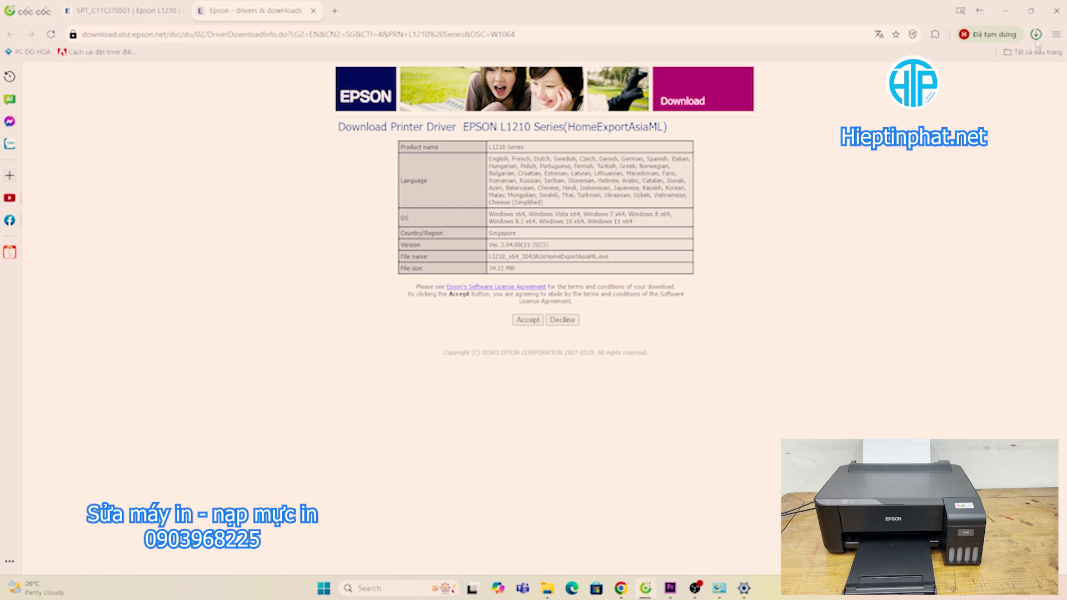
pyautogui.click(1036, 35)
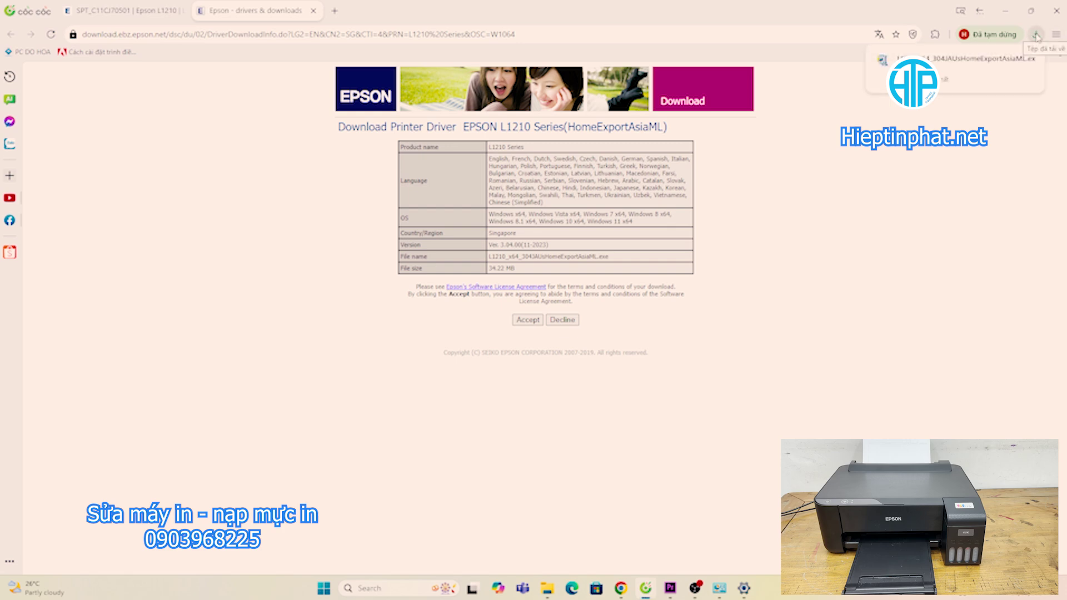
pyautogui.moveTo(1003, 83)
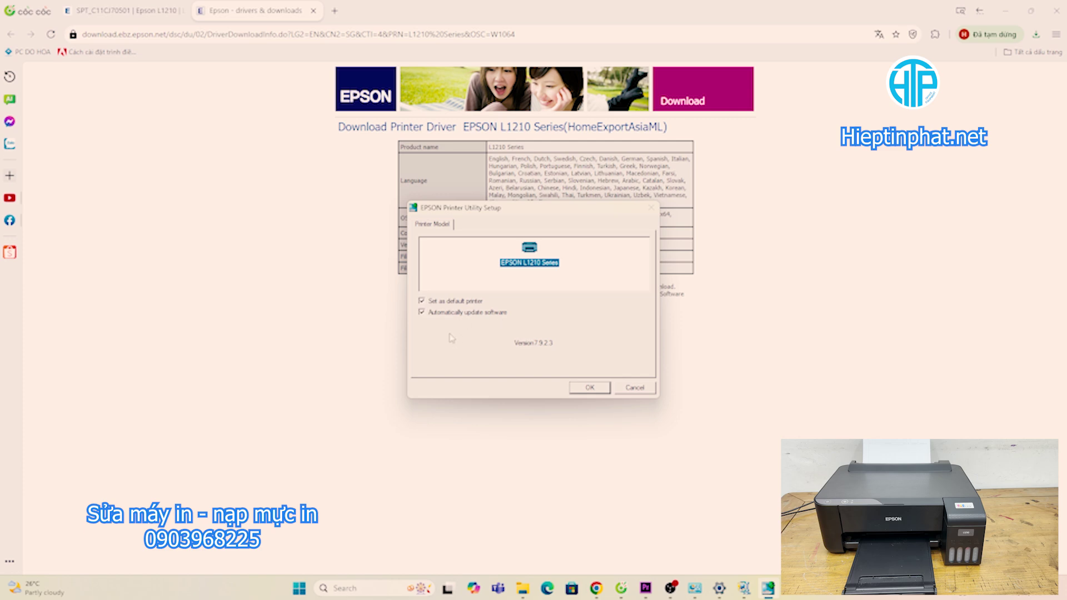
# Turn off automatic software updates for the EPSON L1210 Series in the setup and choose Tiếng Việt (Vietnamese) as the language.
pyautogui.click(423, 313)
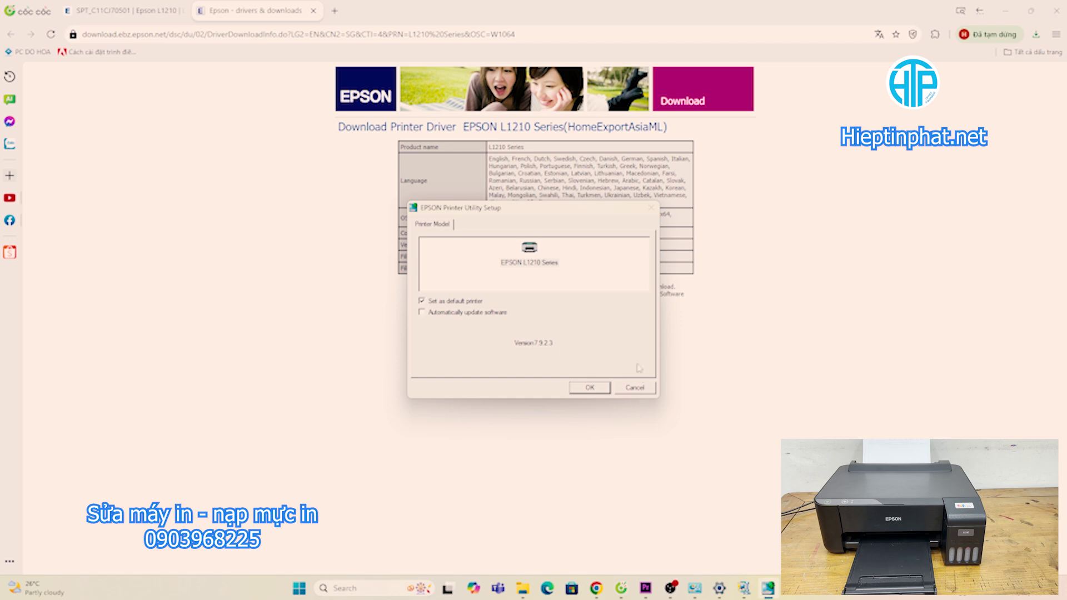
pyautogui.click(590, 388)
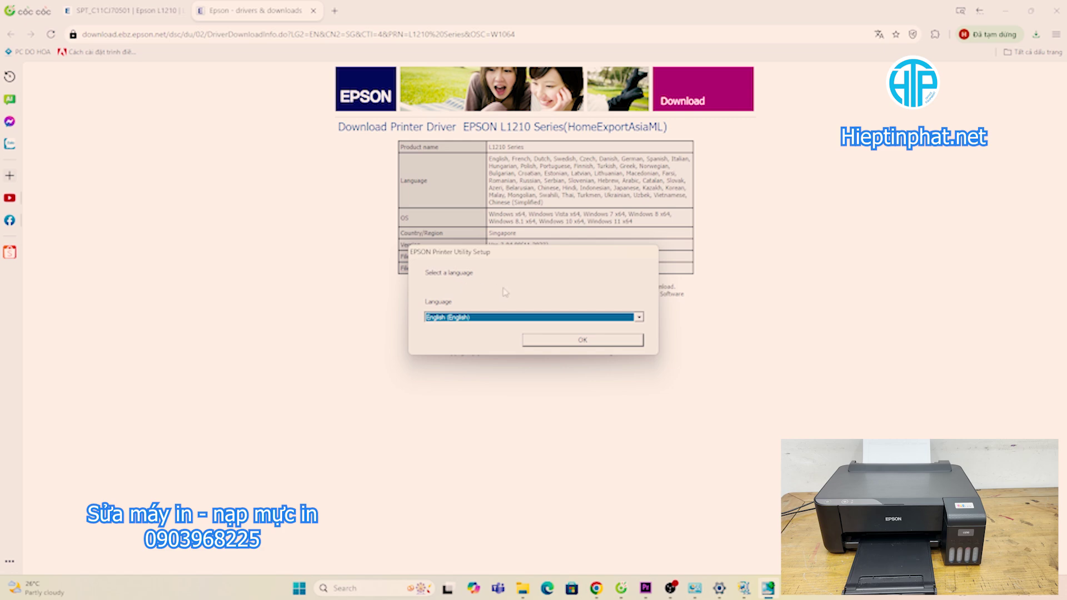
pyautogui.click(560, 320)
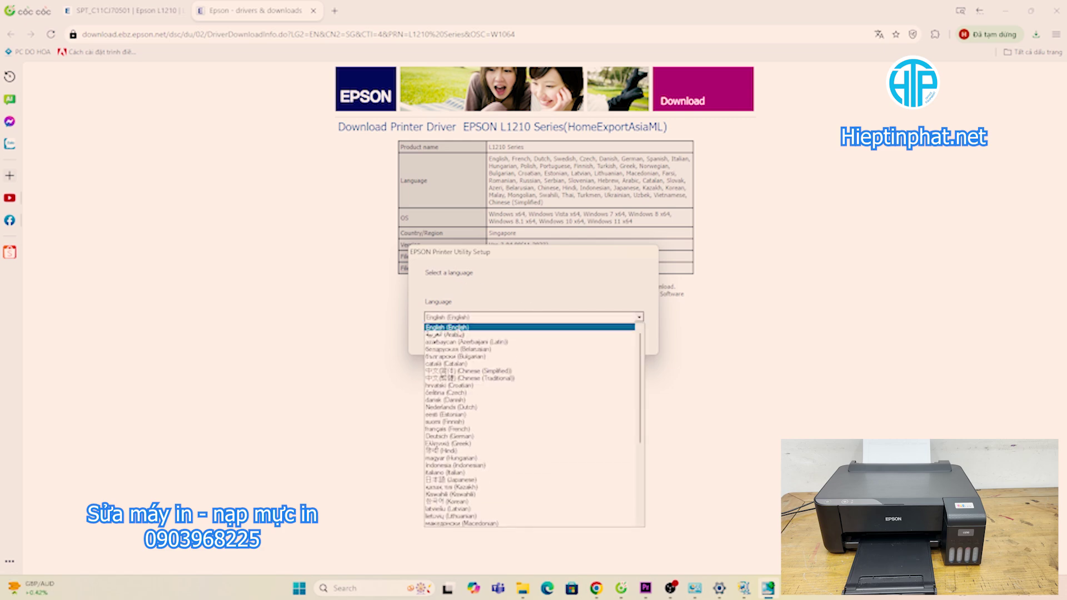
pyautogui.scroll(-6, 525, 383)
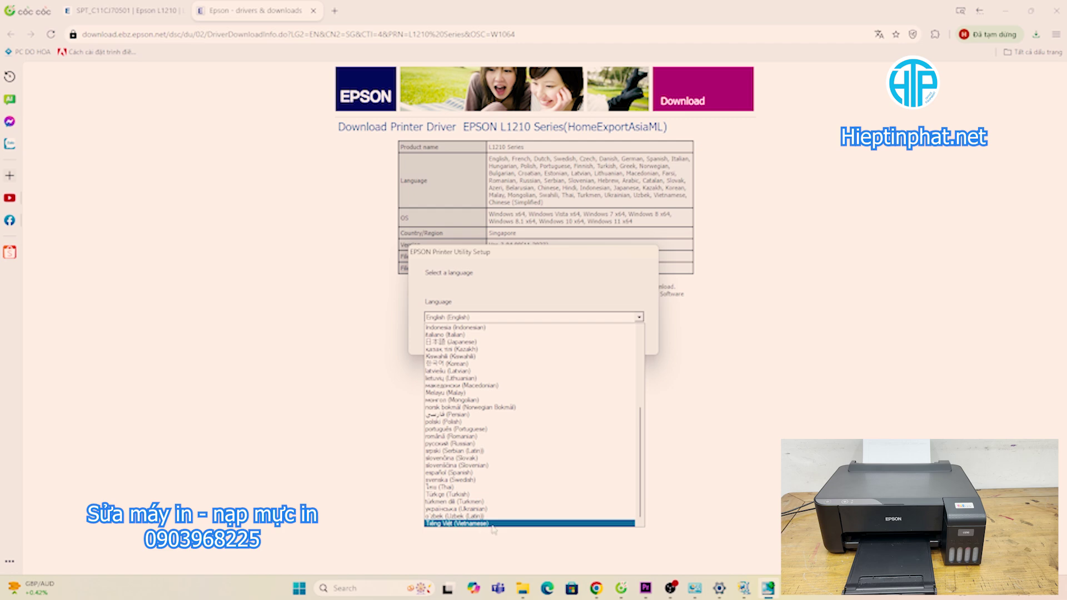
pyautogui.click(493, 525)
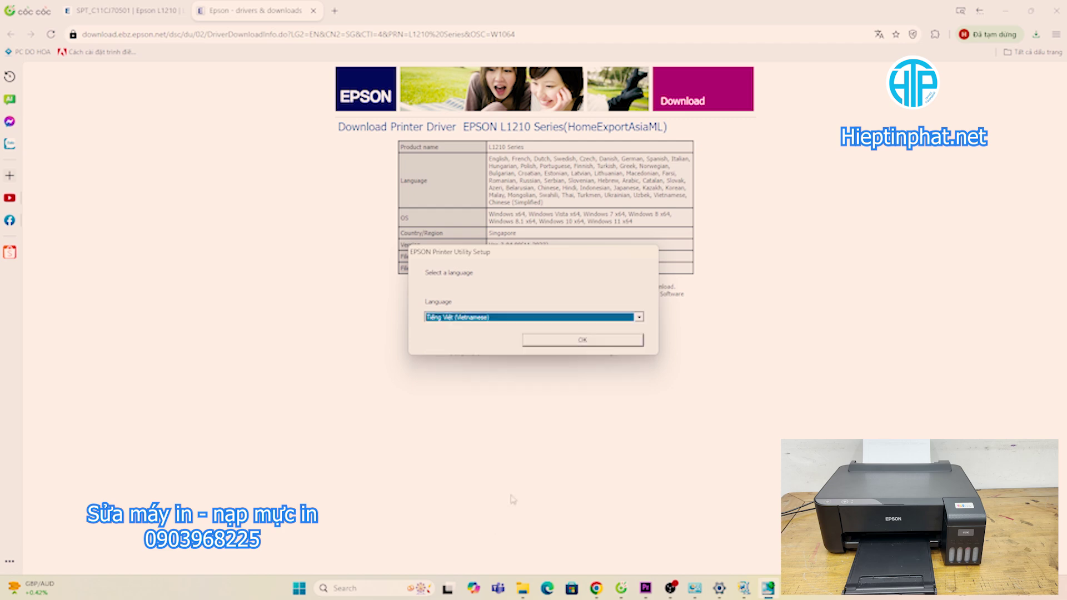
# Confirm the Vietnamese setup language, accept the Epson license agreement, and finish the driver installation, minimizing the browser.
pyautogui.click(593, 340)
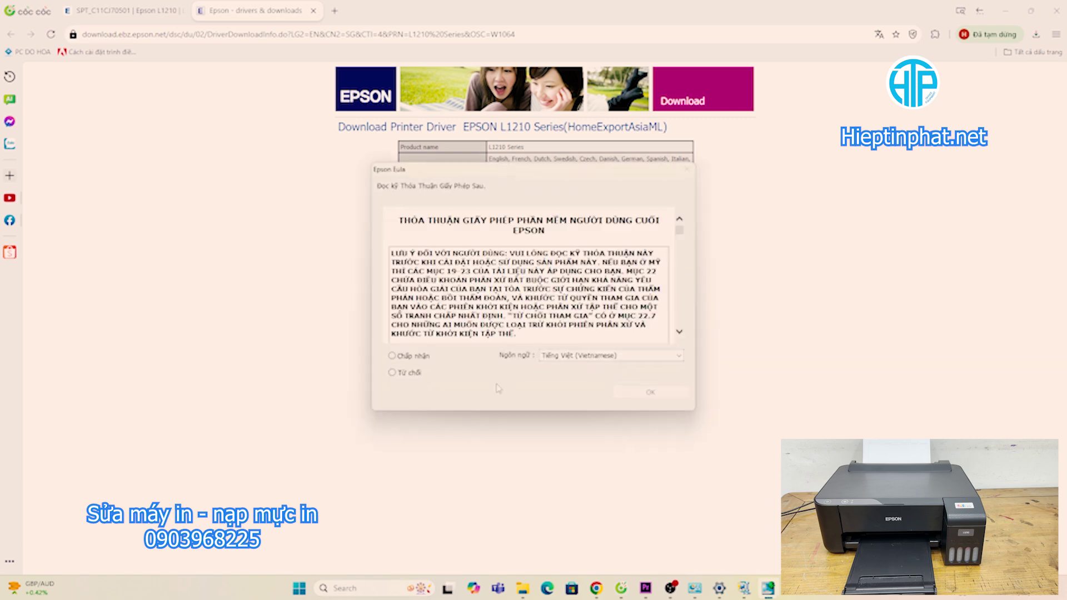
pyautogui.click(392, 355)
pyautogui.click(651, 393)
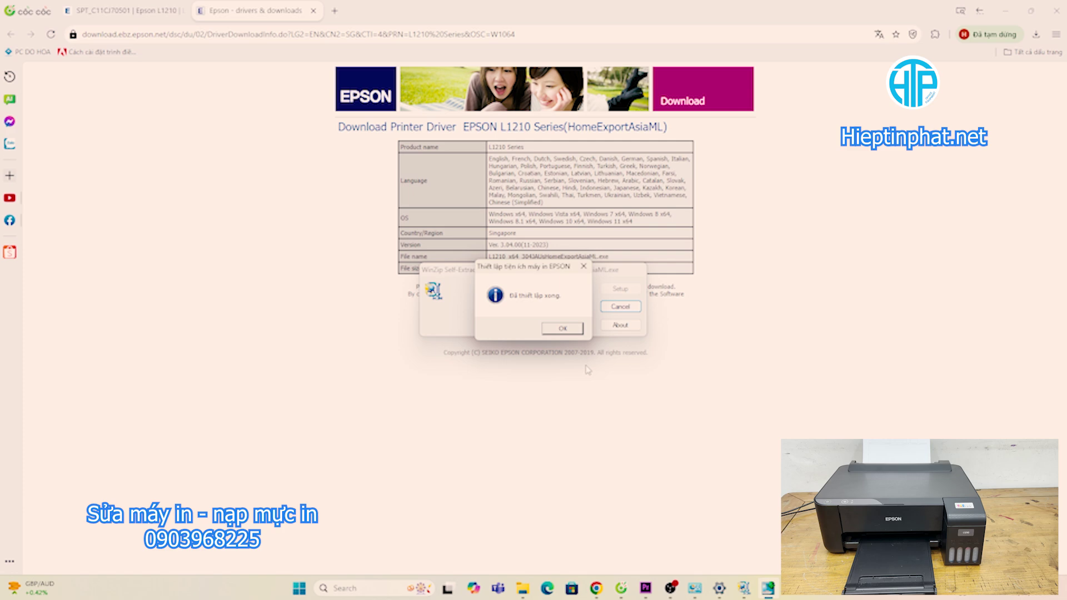
pyautogui.click(558, 329)
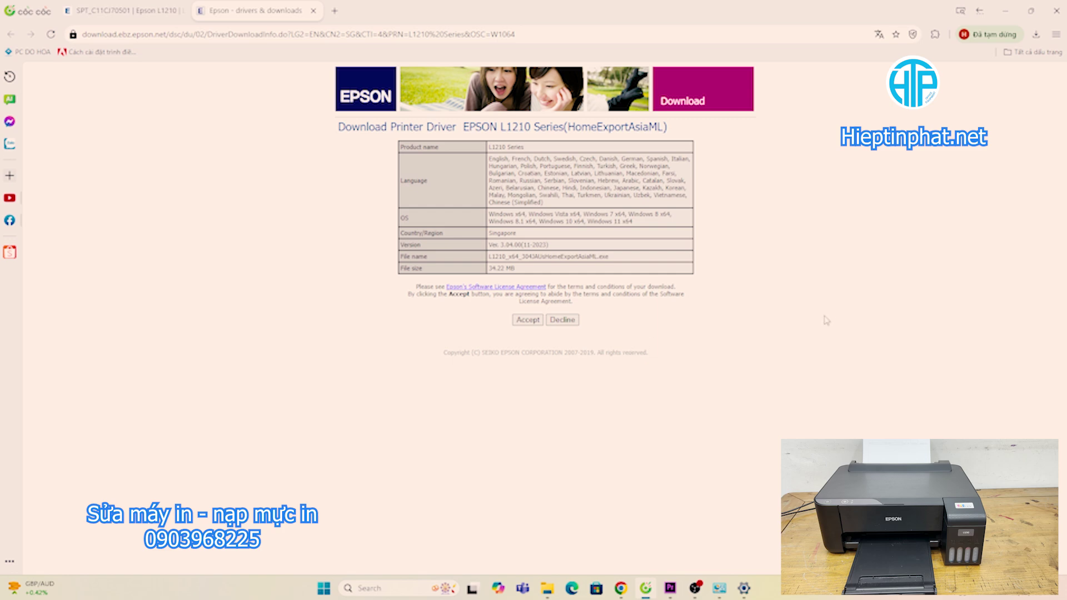
pyautogui.click(1005, 11)
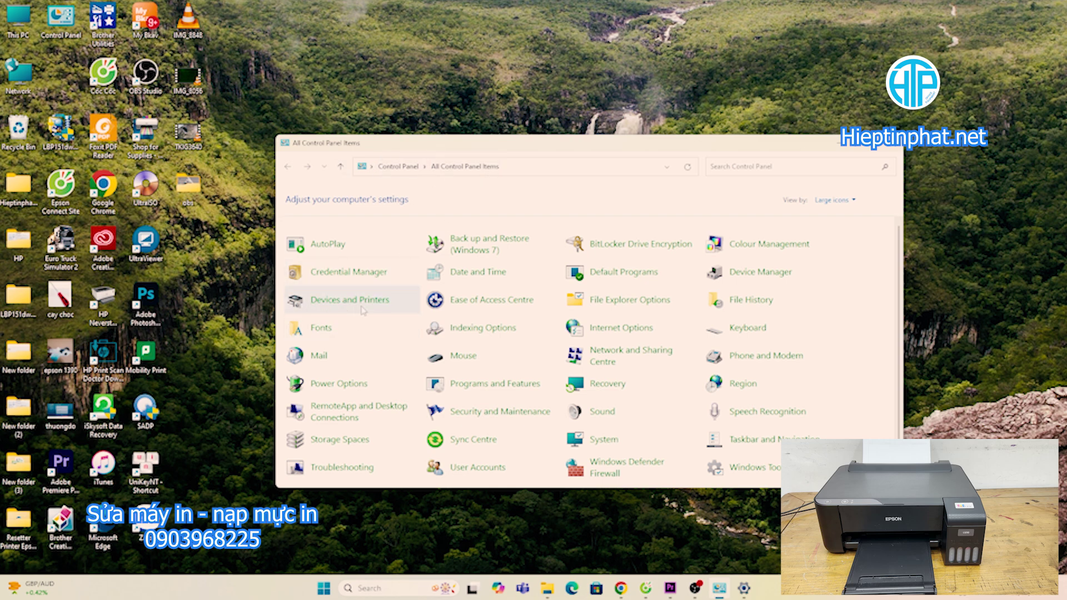
# From Devices and Printers in Control Panel, open the printer properties of the EPSON L1210 Series.
pyautogui.click(380, 308)
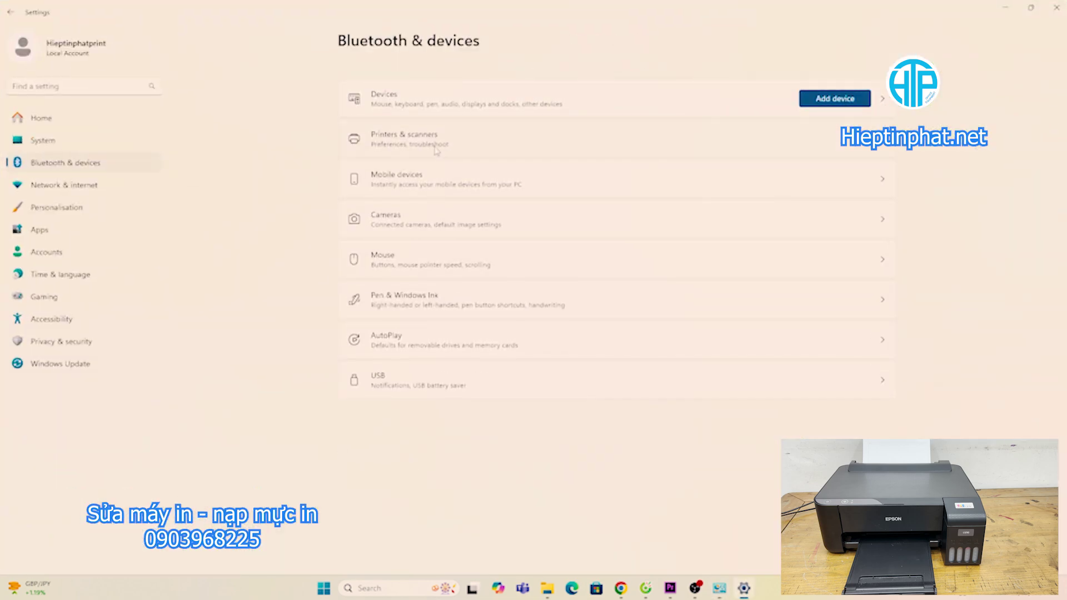
pyautogui.click(430, 144)
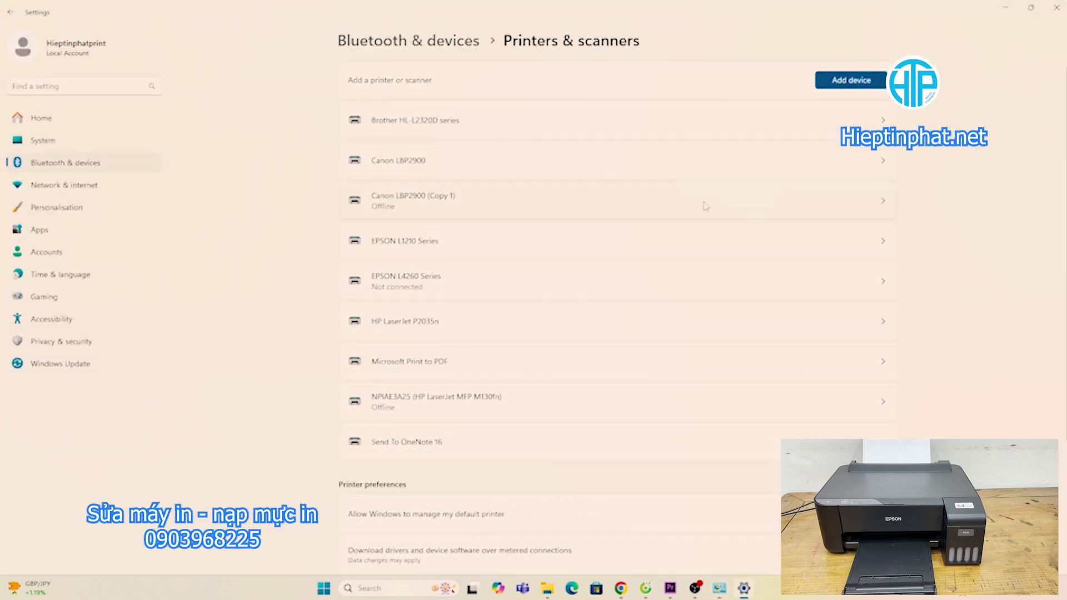
pyautogui.click(409, 246)
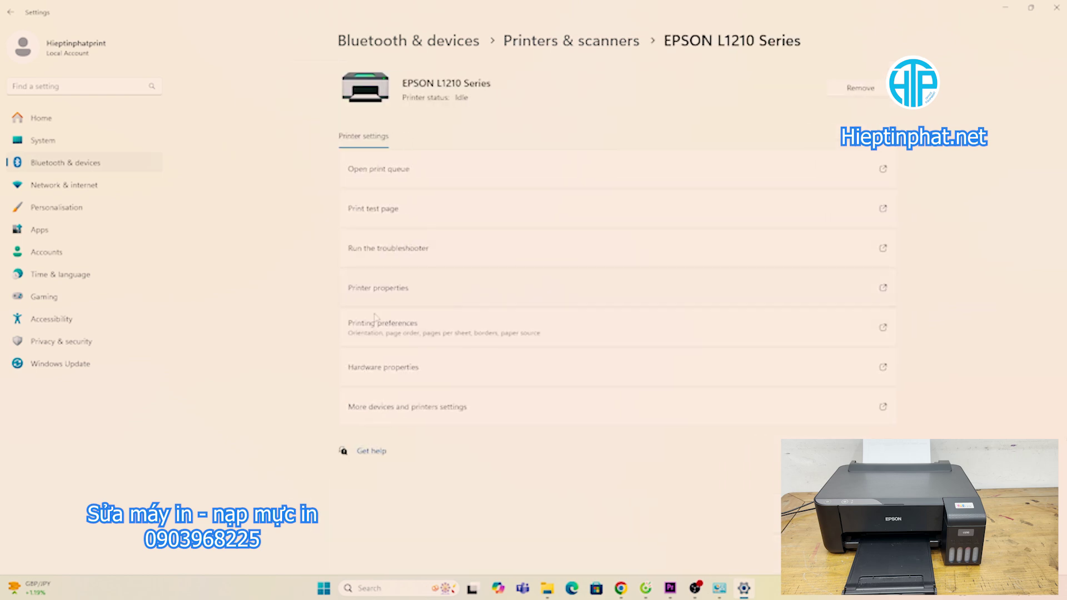
pyautogui.click(387, 295)
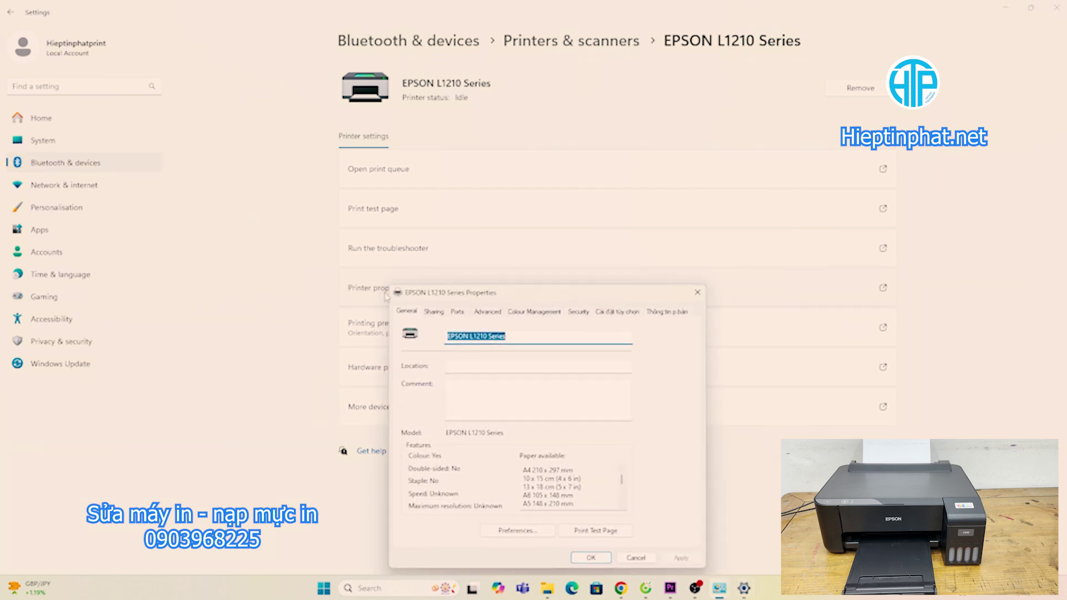
pyautogui.moveTo(505, 290); pyautogui.dragTo(262, 137)
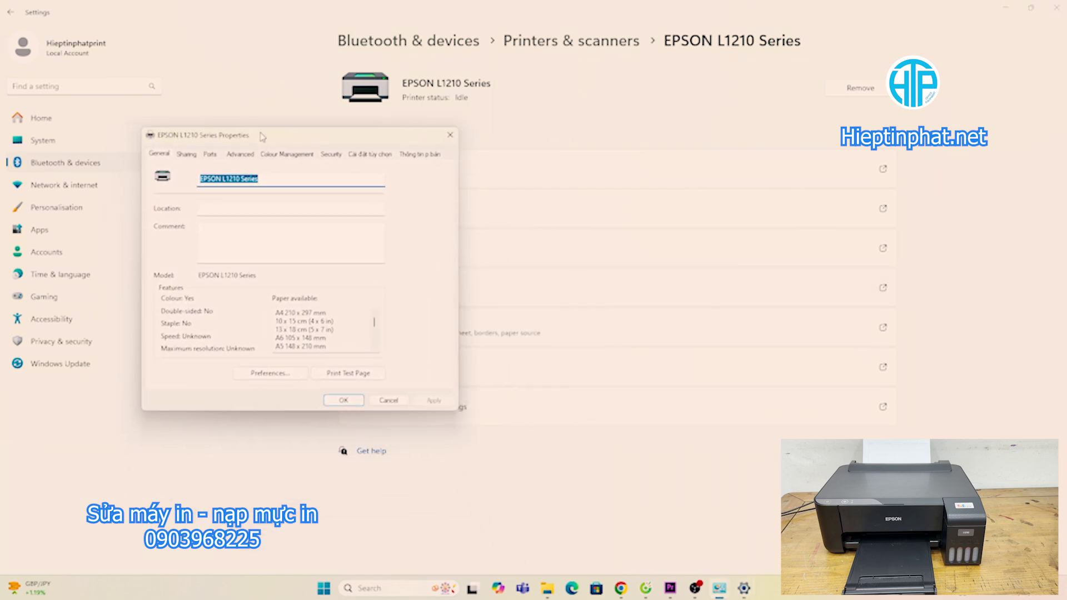
# Open the printer's maintenance preferences (Bảo dưỡng) and print a nozzle check pattern (Kiểm tra kim phun đầu in).
pyautogui.click(266, 372)
pyautogui.moveTo(391, 272); pyautogui.dragTo(407, 138)
pyautogui.click(375, 153)
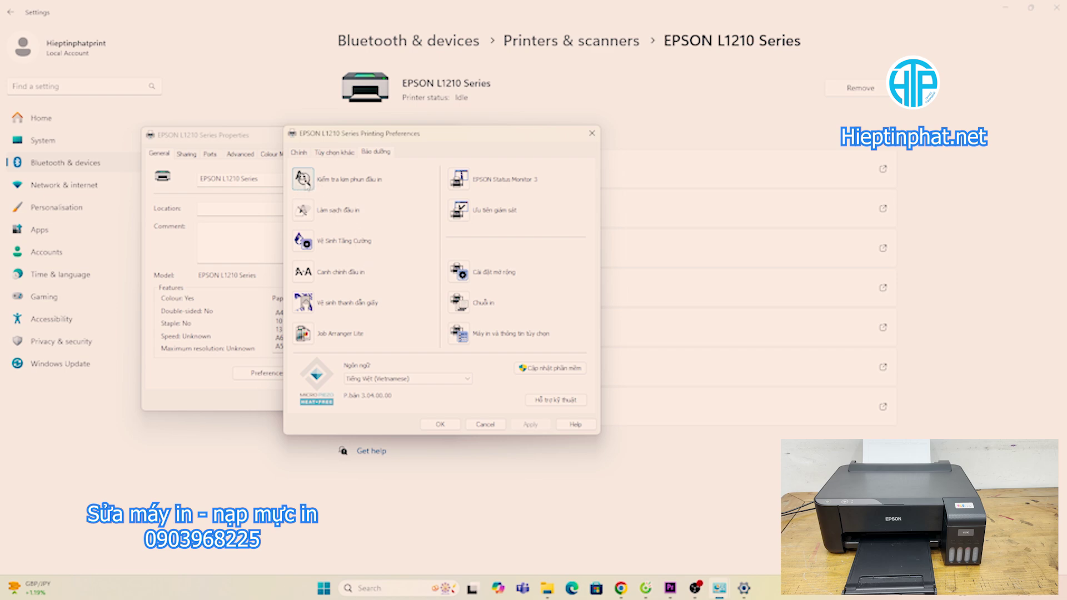
pyautogui.click(305, 187)
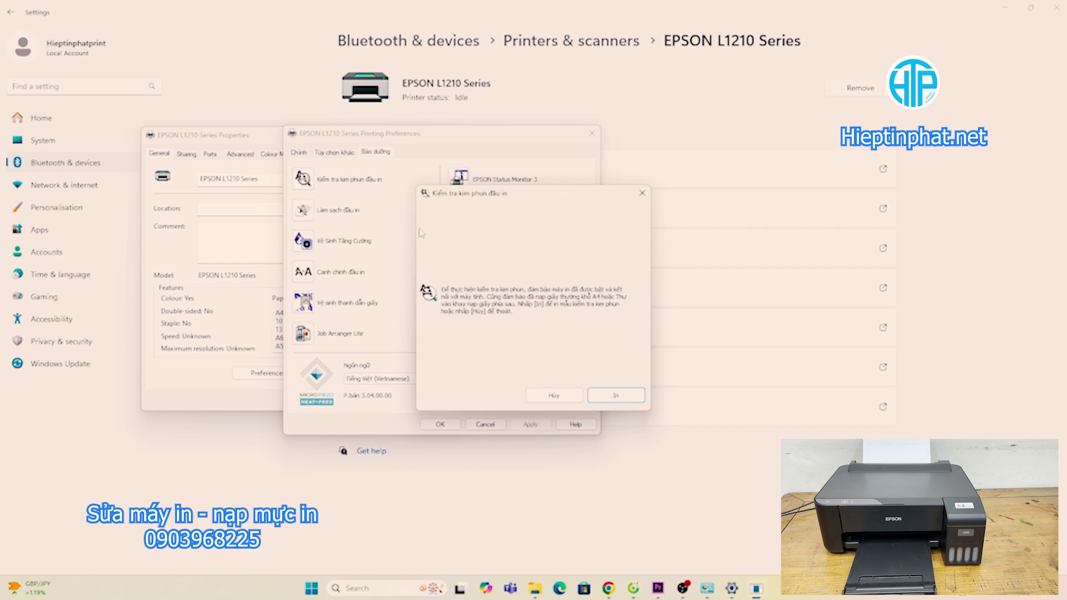
pyautogui.click(625, 397)
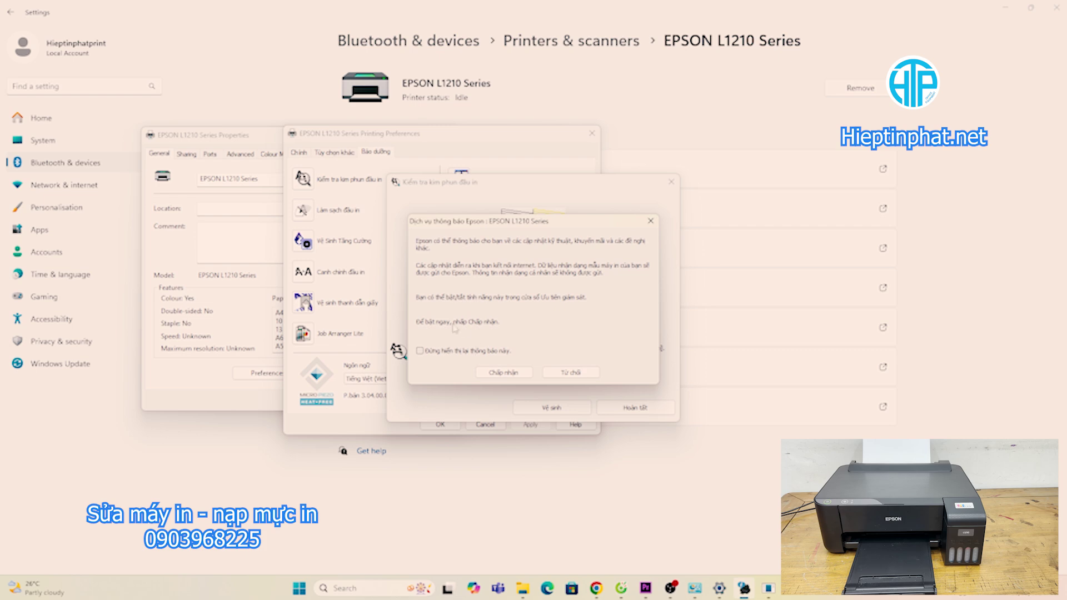
# Accept the Epson notification service with its message set not to show again, then finish the nozzle check and close the printing preferences.
pyautogui.click(425, 354)
pyautogui.click(504, 372)
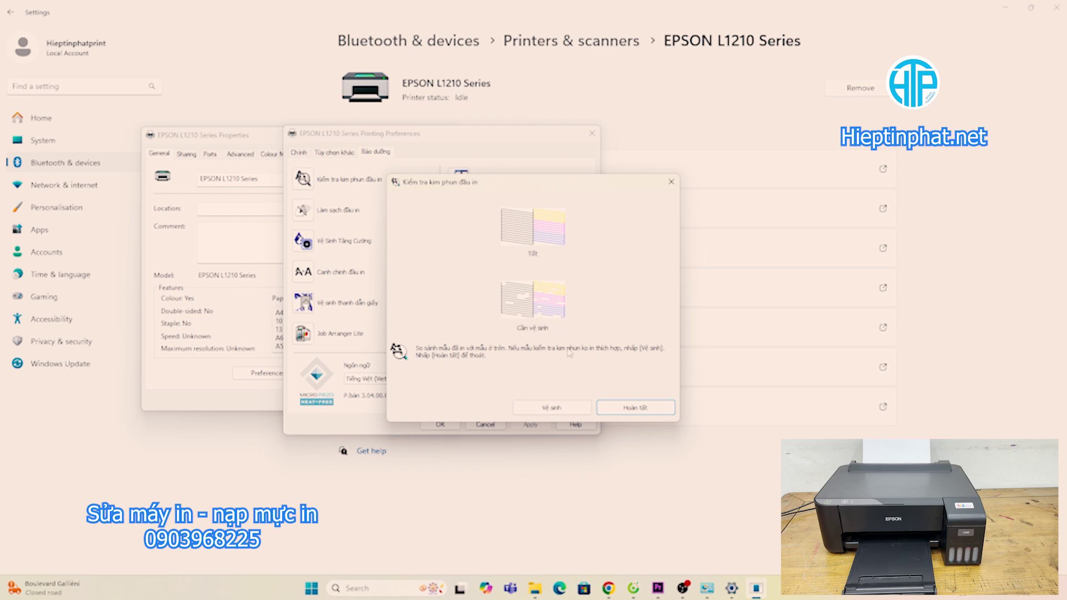
pyautogui.click(549, 411)
pyautogui.click(633, 411)
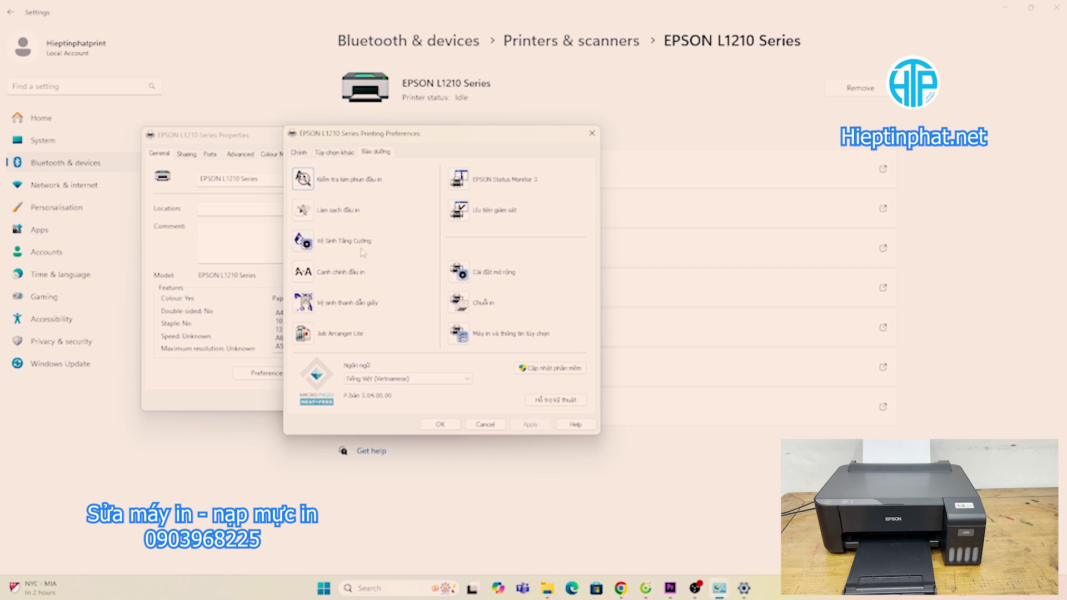
pyautogui.click(440, 424)
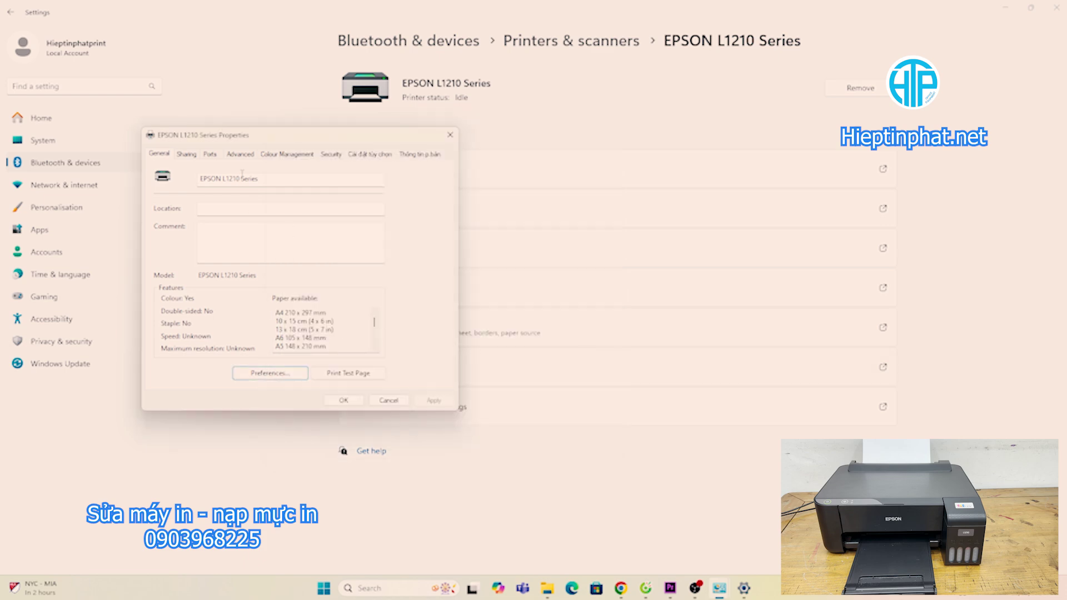
# Print a Windows test page on the EPSON L1210 Series, then close its properties and return to the desktop.
pyautogui.click(367, 377)
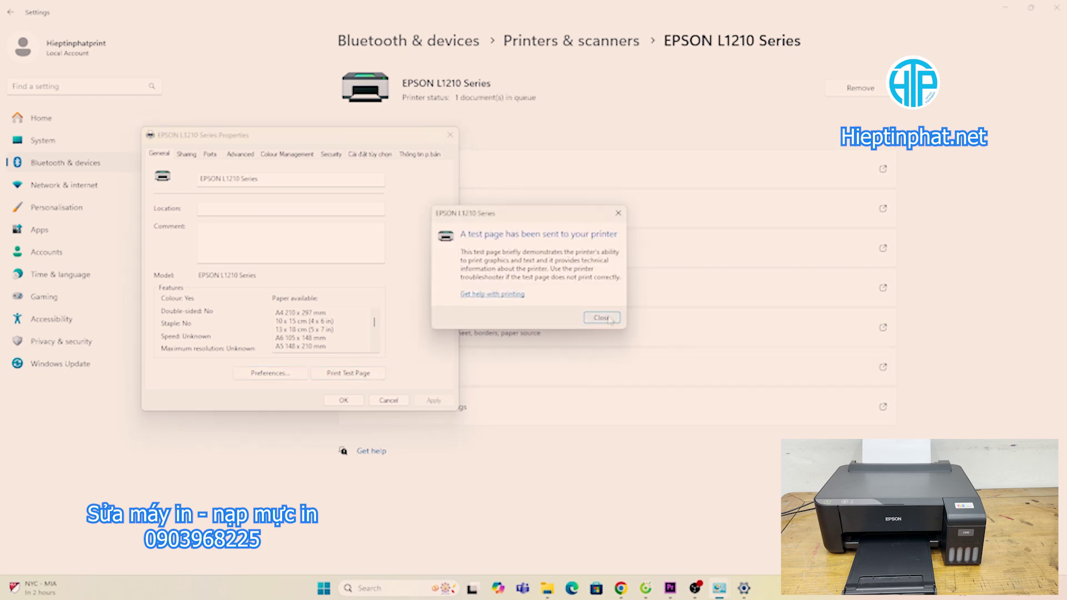
pyautogui.click(600, 318)
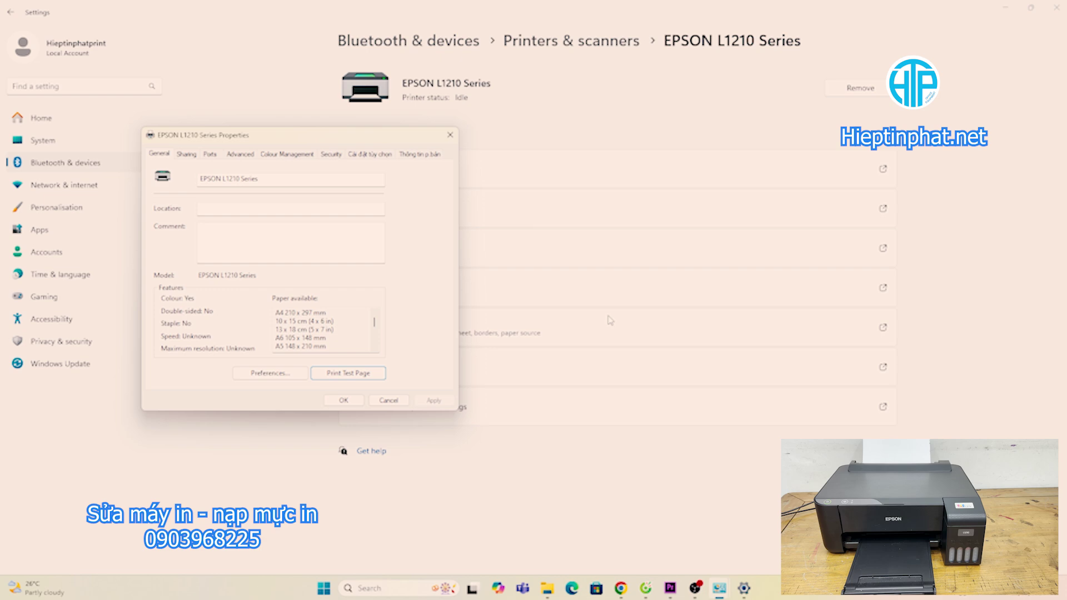
pyautogui.click(386, 399)
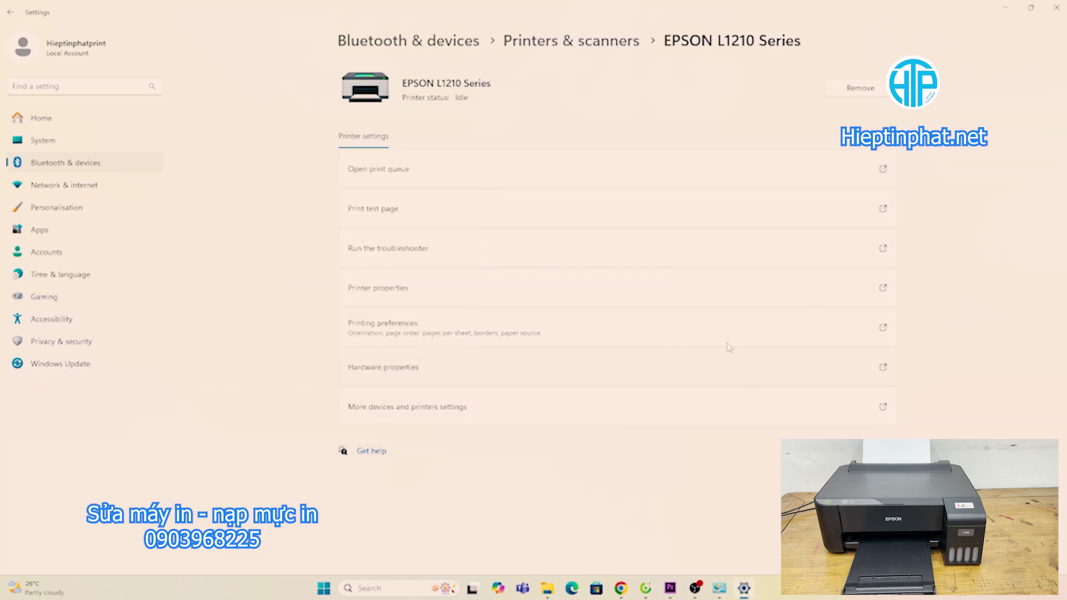
pyautogui.click(1005, 14)
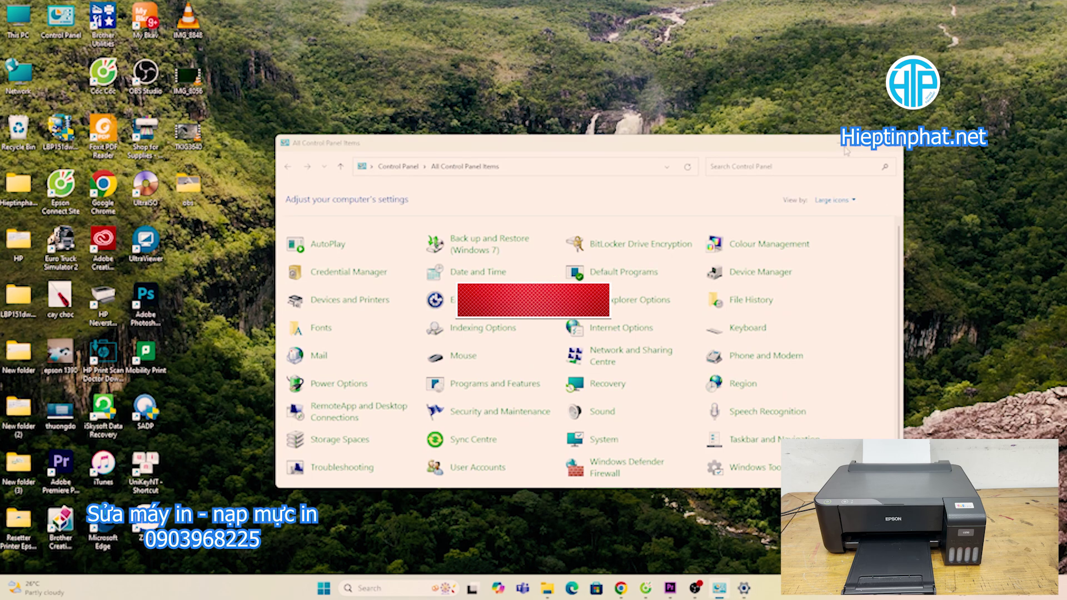
pyautogui.press('super+d')
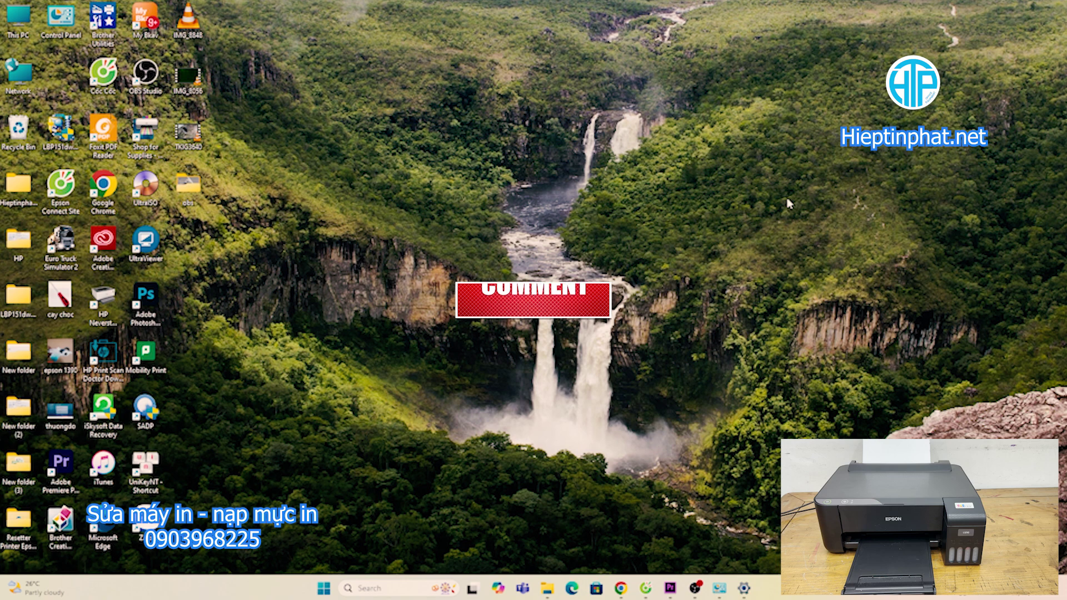